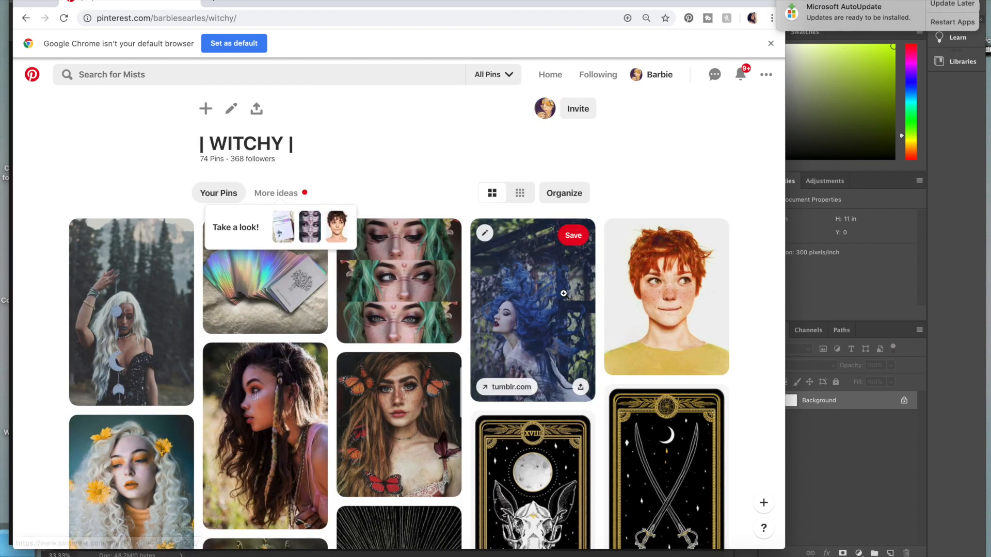
Browse the WITCHY board for backgrounds, opening the autumn lake pin in a new tab, and capture the lake photo
scroll(484, 464, "down", 10)
scroll(486, 464, "down", 7)
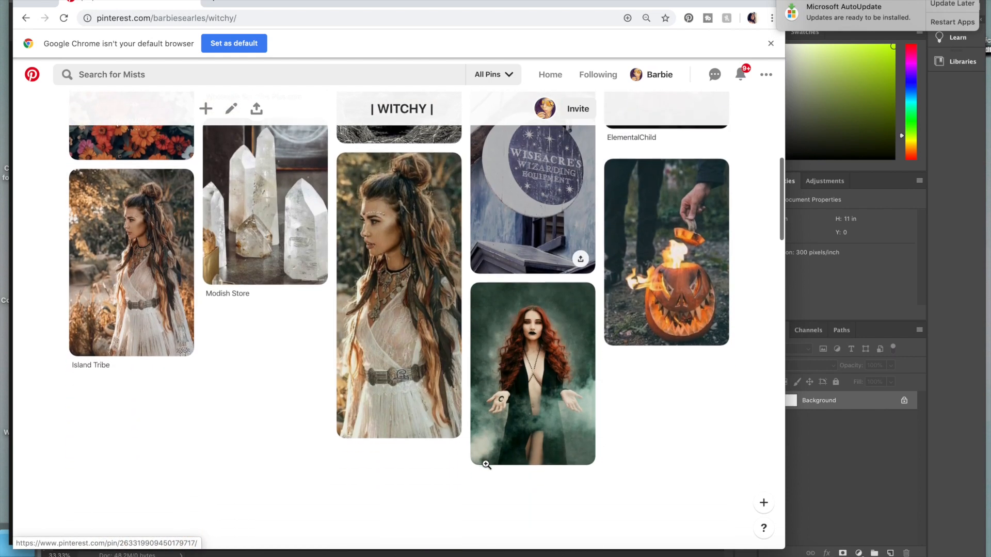
scroll(486, 465, "down", 1)
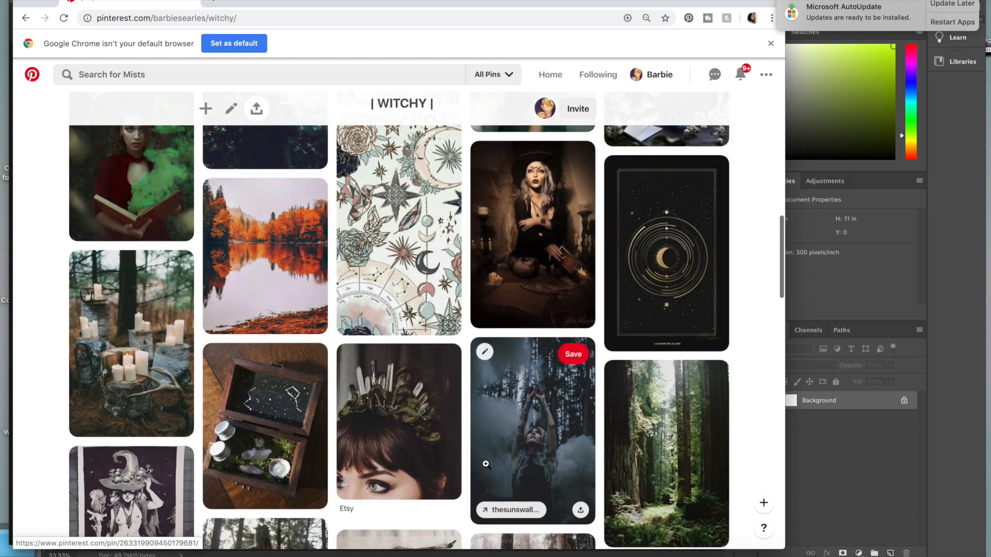
right_click(310, 231)
left_click(351, 240)
scroll(234, 380, "down", 6)
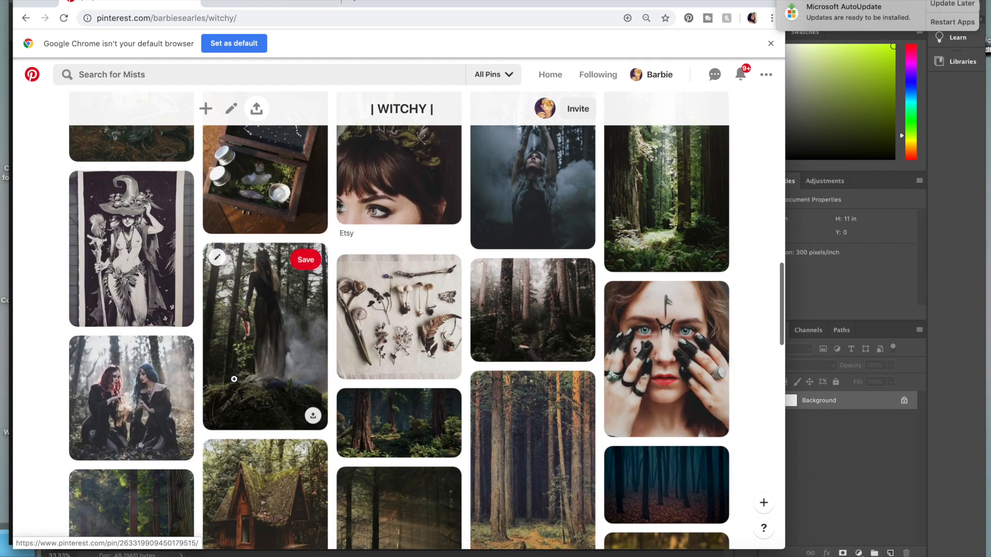
scroll(233, 380, "down", 3)
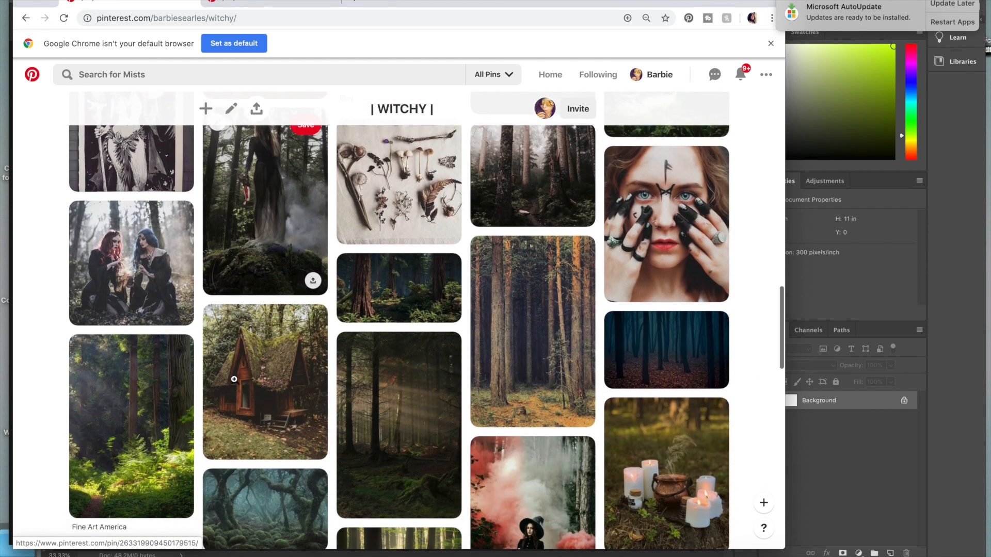
key("super+shift+4")
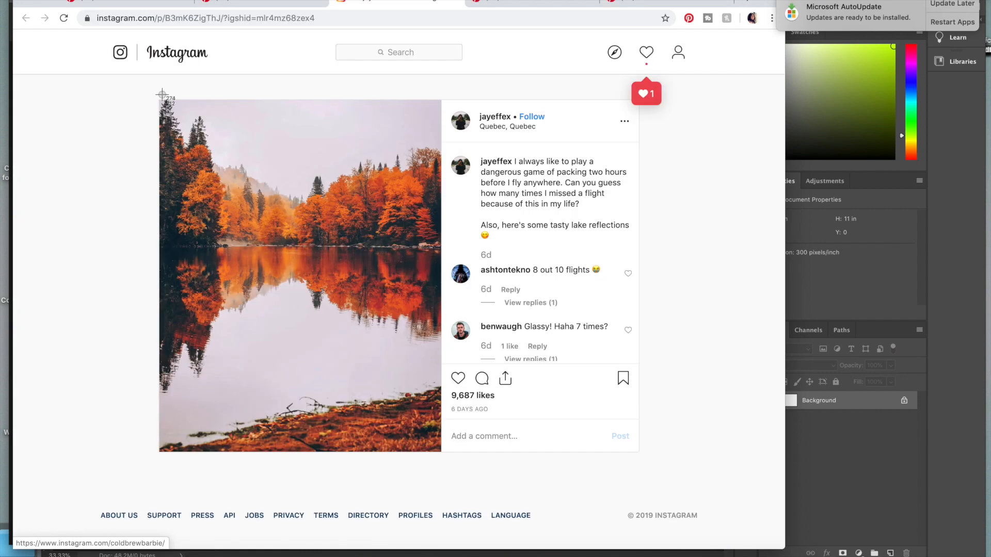
left_click_drag(160, 100, 447, 462)
Scale the pasted autumn lake photo to fill the canvas's left half and name its layer Fall Background
left_click(841, 305)
left_click_drag(317, 301, 206, 379)
left_click_drag(238, 347, 422, 156)
key("Return")
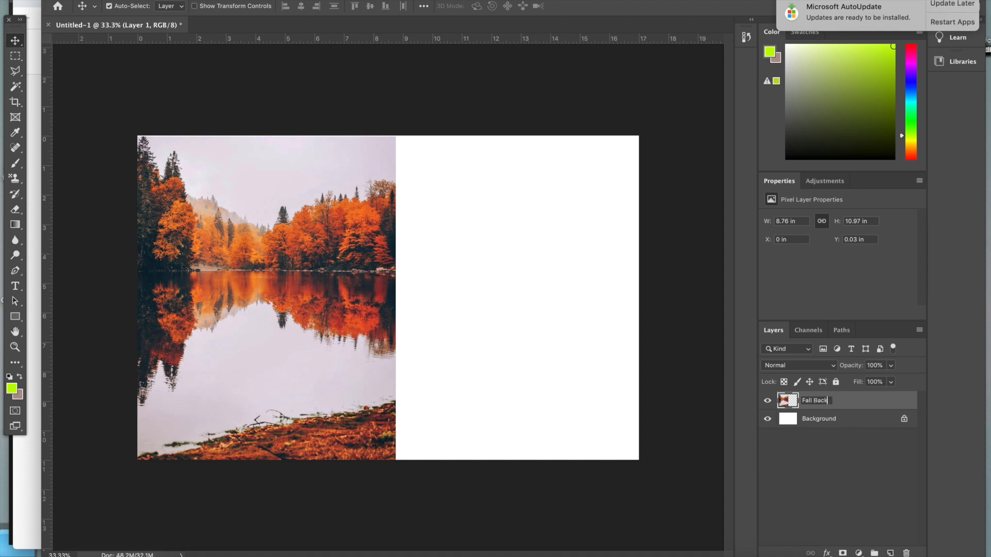
key("Return")
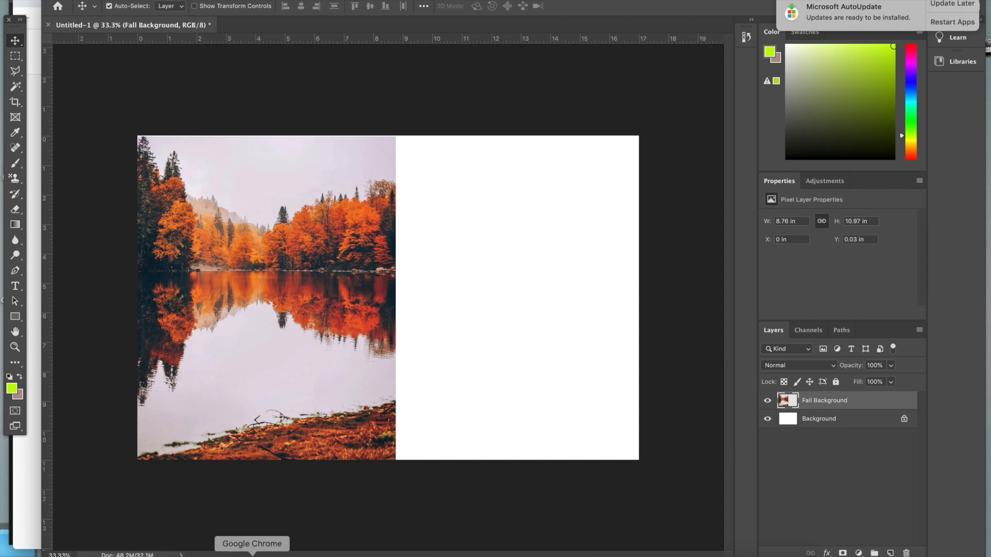
Get the dark blue forest photo from the browser and paste it into the document, scaled over the canvas's right half
left_click(252, 555)
left_click(510, 5)
key("super+v")
key("super+t")
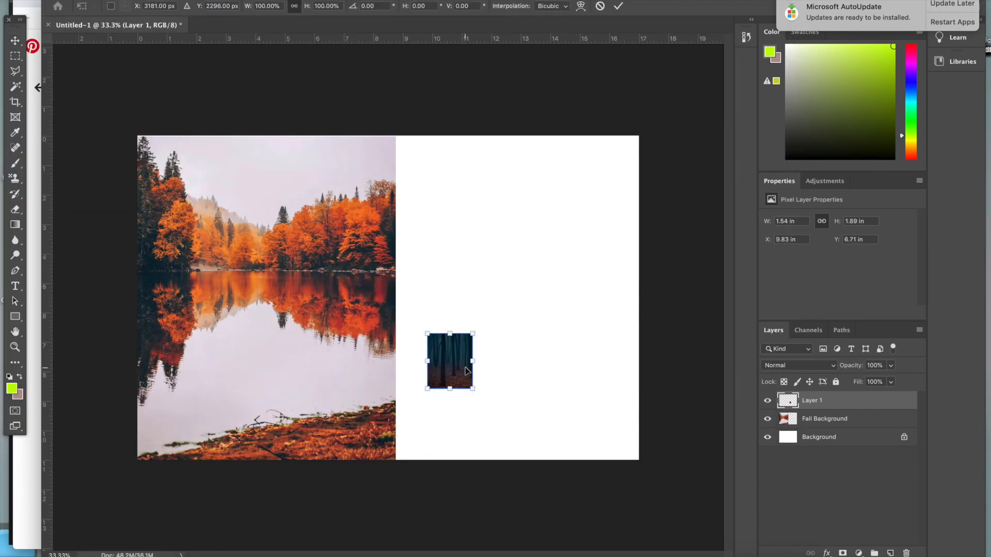
left_click_drag(450, 361, 419, 432)
left_click_drag(441, 404, 676, 137)
key("Return")
Name the dark forest photo's layer Blue Forest
left_click_drag(577, 369, 564, 370)
type("Blue Forest")
key("Return")
Switch to the browser, find an alternative teal forest photo for the right half, and capture it
left_click(237, 370)
key("super+Tab")
right_click(717, 217)
scroll(494, 350, "down", 15)
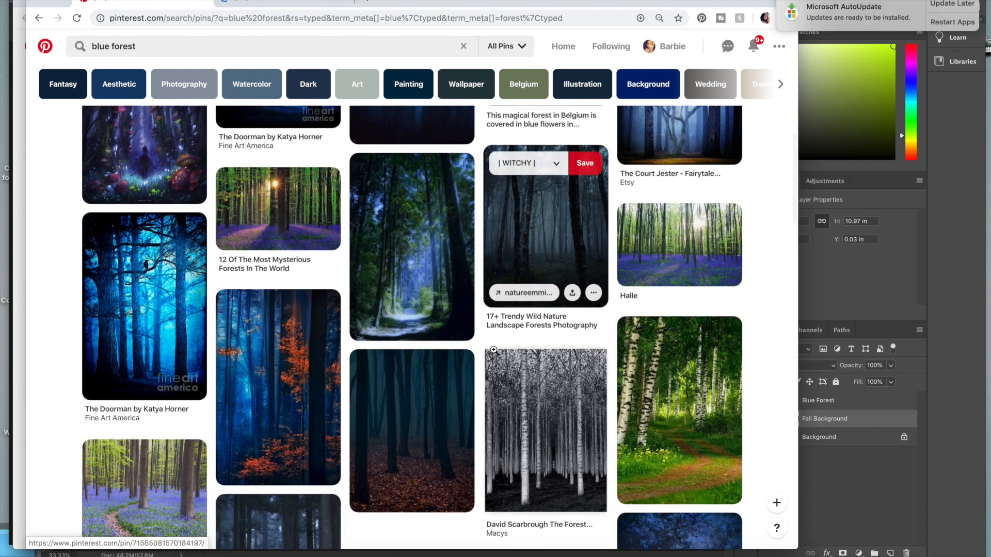
scroll(494, 350, "down", 10)
left_click(310, 1)
left_click_drag(148, 79, 423, 455)
key("super+Tab")
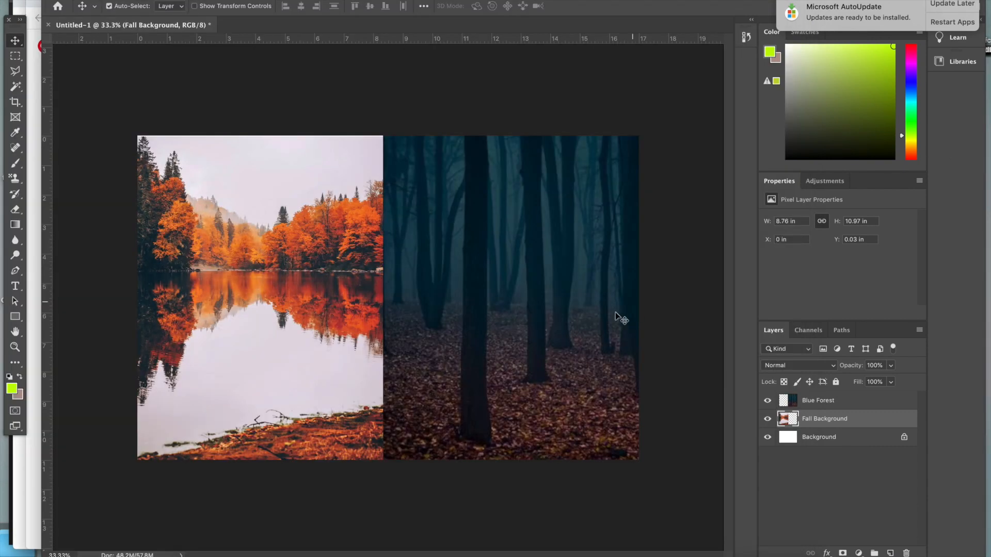
Hide the Blue Forest layer and paste the teal forest photo above Fall Background, scaled to cover the canvas's right half
left_click(768, 401)
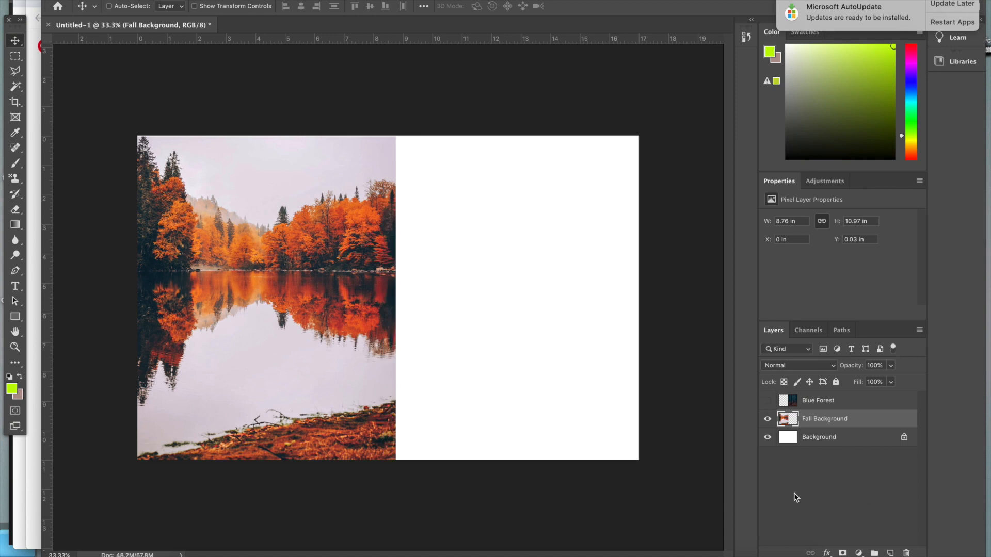
key("super+v")
key("super+t")
left_click_drag(411, 280, 464, 388)
left_click_drag(484, 330, 671, 136)
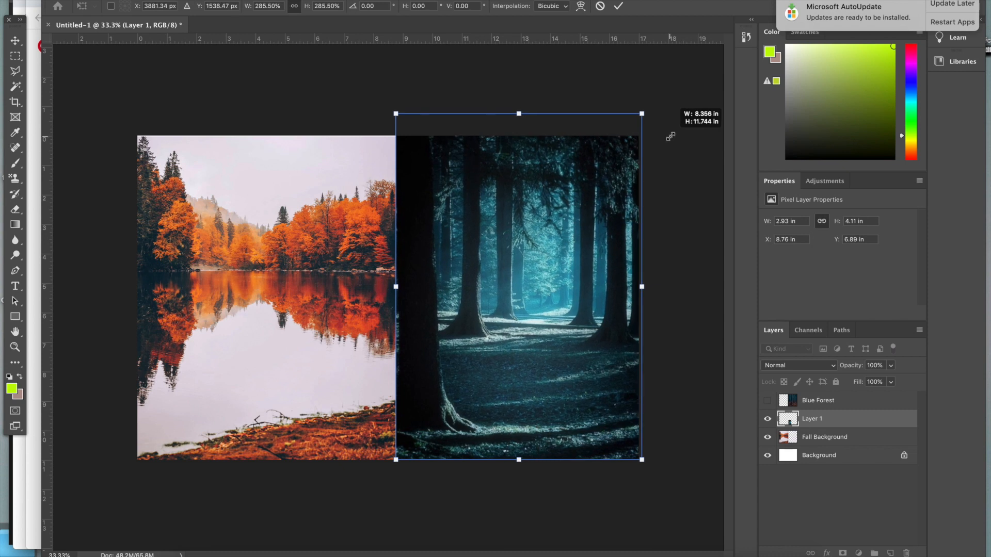
left_click(70, 73)
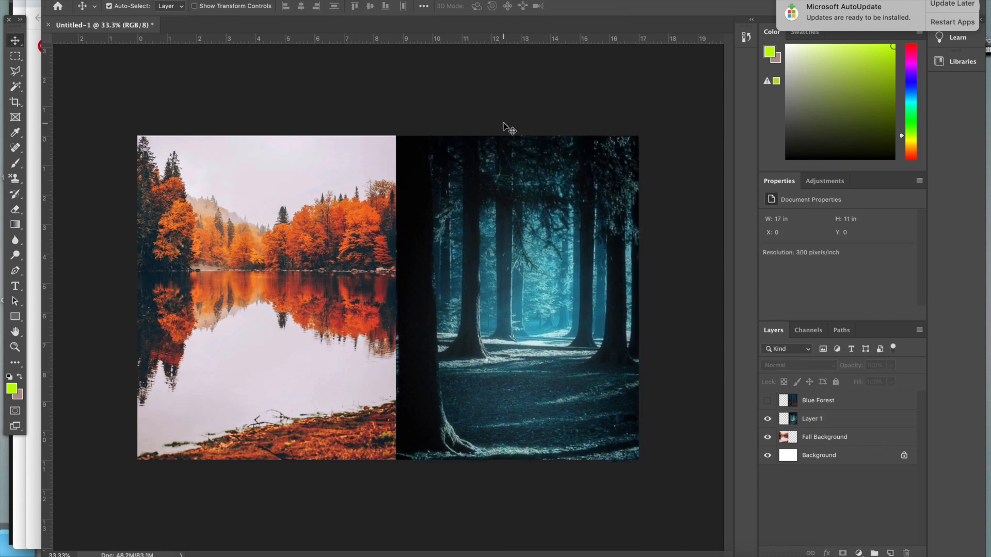
Shift the lake and teal forest photos to meet at the canvas centre, enlarging the lake to about 8.95 by 11.21 in
left_click(400, 287)
left_click(388, 309, "shift")
left_click_drag(473, 311, 461, 314)
key("ctrl+t")
left_click_drag(629, 135, 640, 128)
left_click(18, 44)
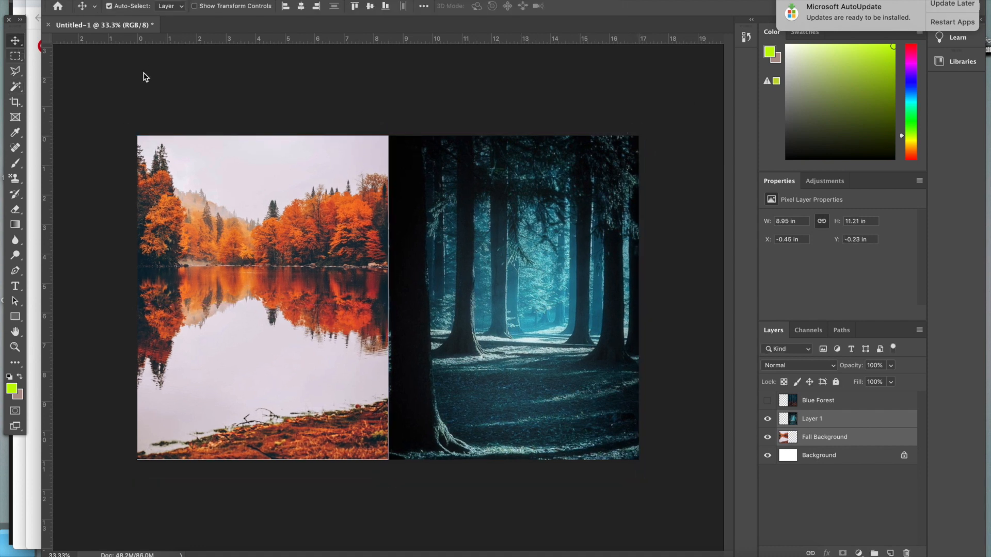
Browse the WITCHY board for portraits, opening candidates in new tabs, and view the woman with butterflies in her hair
left_click(333, 482)
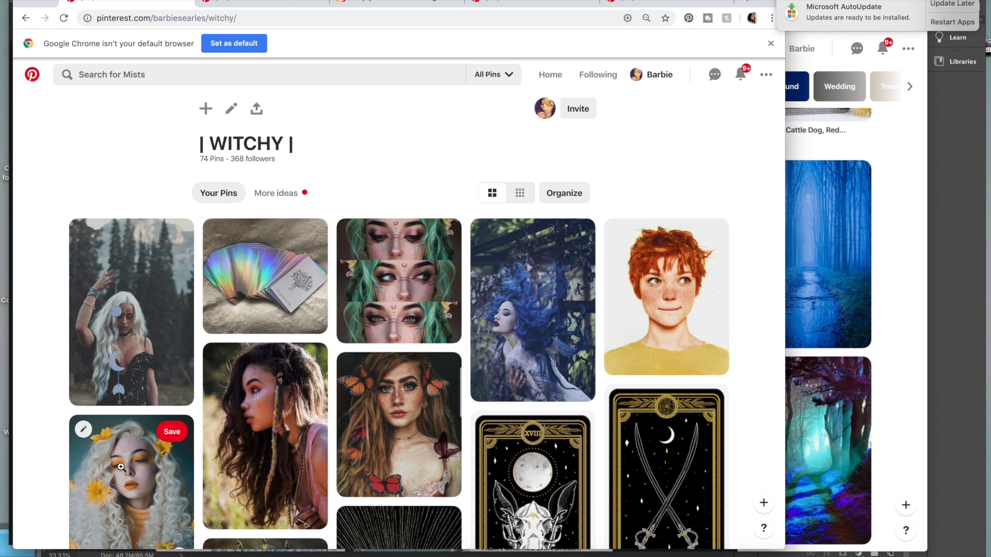
scroll(333, 275, "down", 5)
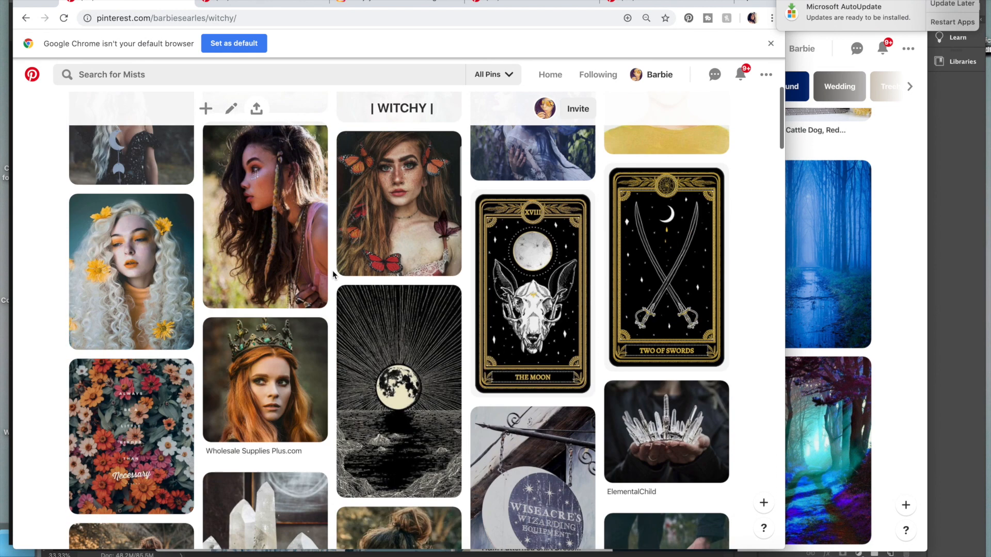
right_click(409, 218)
key("Escape")
scroll(233, 361, "down", 6)
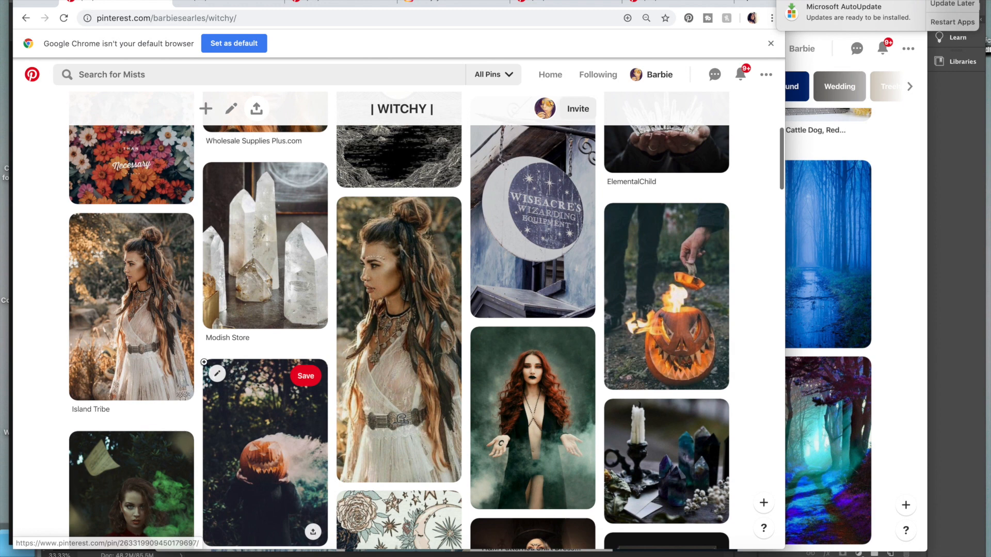
right_click(182, 359)
left_click(193, 368)
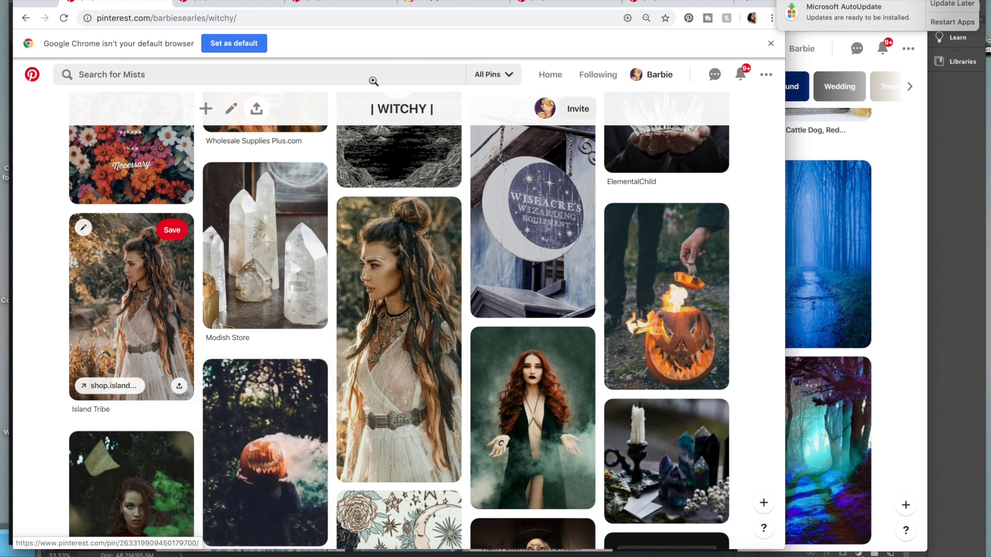
left_click(222, 3)
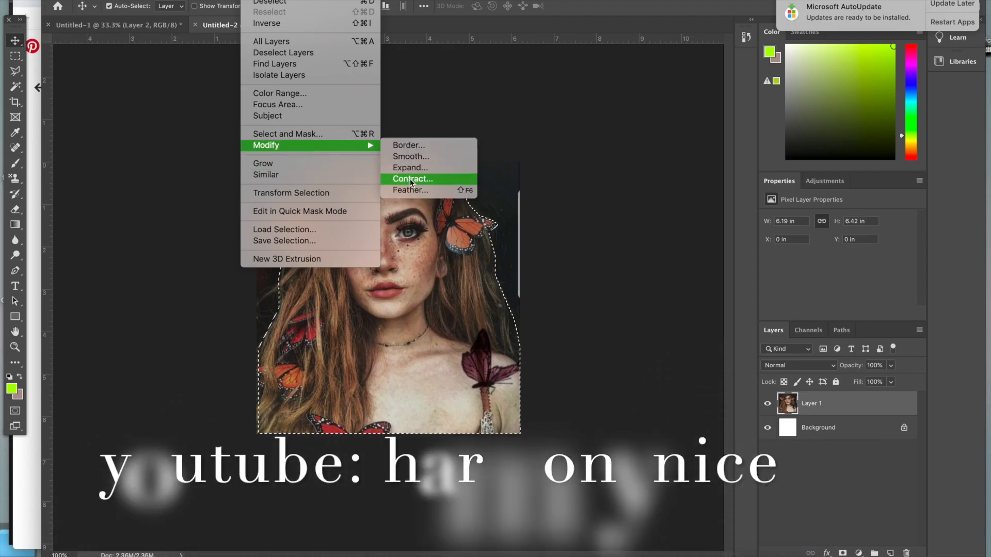
Feather the butterfly portrait's selection by 5 pixels and scale its pasted cutout over the lake to about 10.57 by 10.95 in
left_click(410, 179)
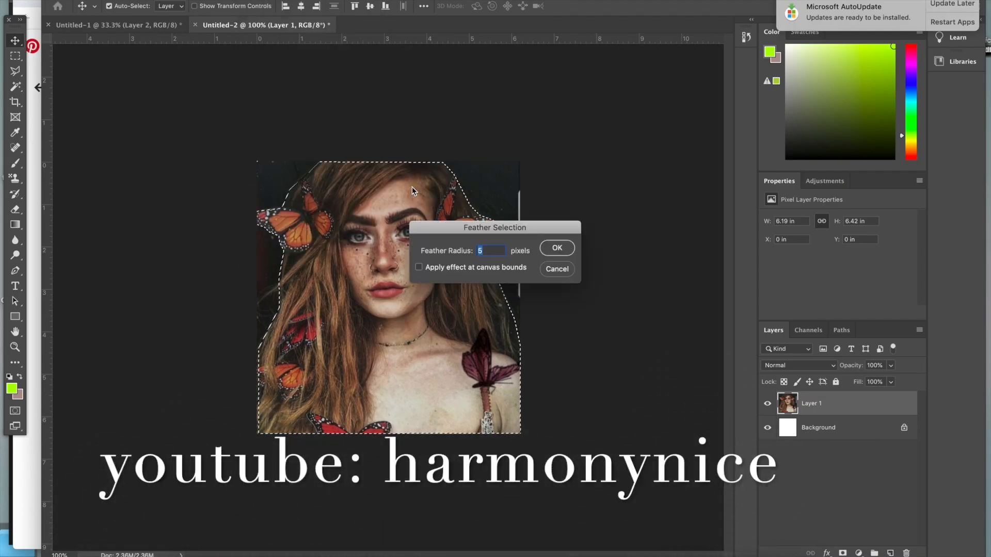
left_click(553, 247)
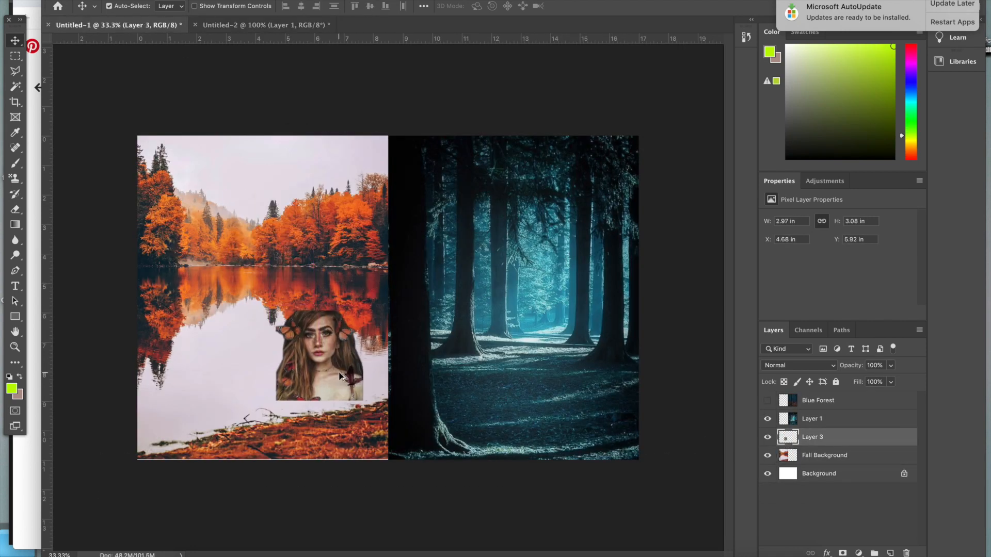
key("ctrl+t")
left_click_drag(366, 312, 548, 150)
left_click_drag(276, 402, 244, 482)
key("Return")
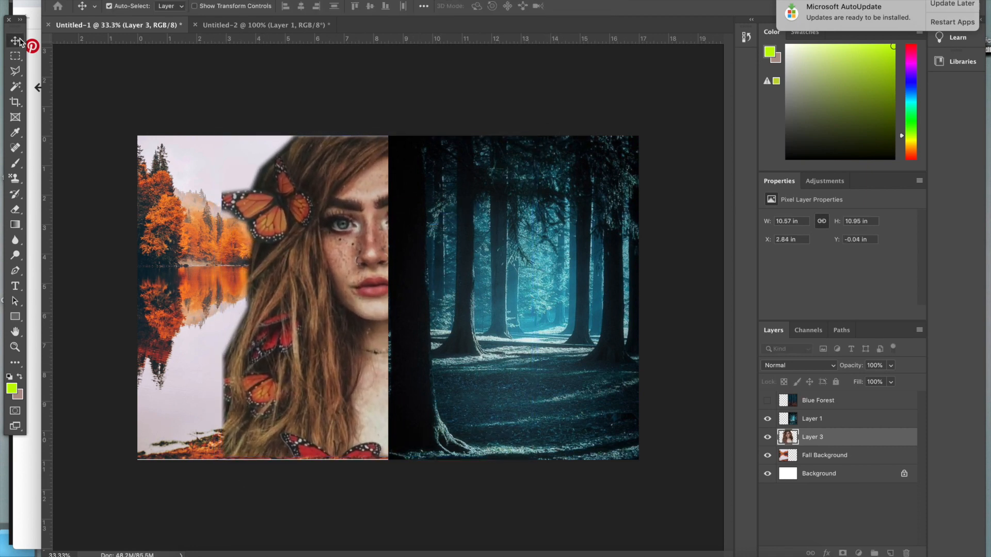
left_click_drag(310, 304, 318, 305)
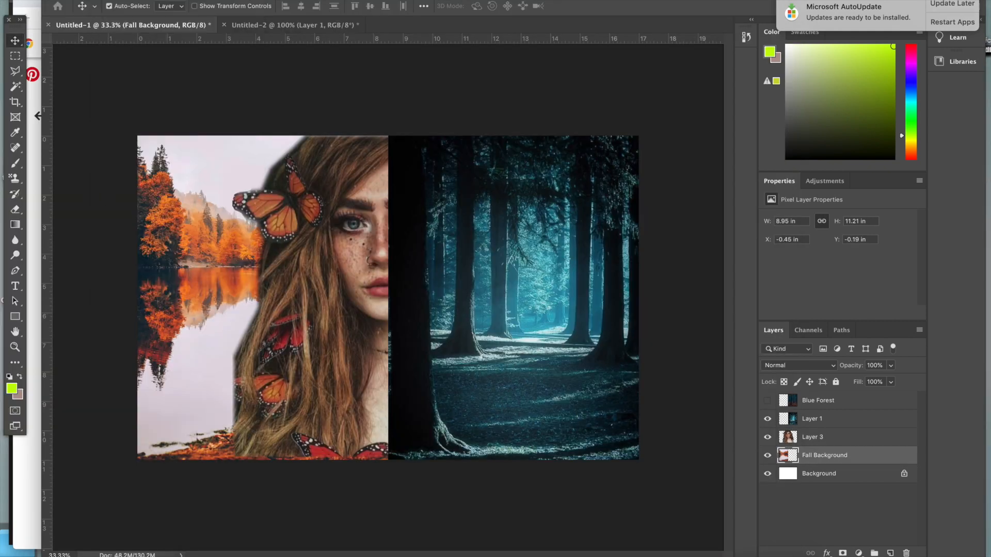
Create a new document and paste the portrait of the woman with rune markings and black-painted fingers into it
key("ctrl+n")
key("Return")
key("ctrl+v")
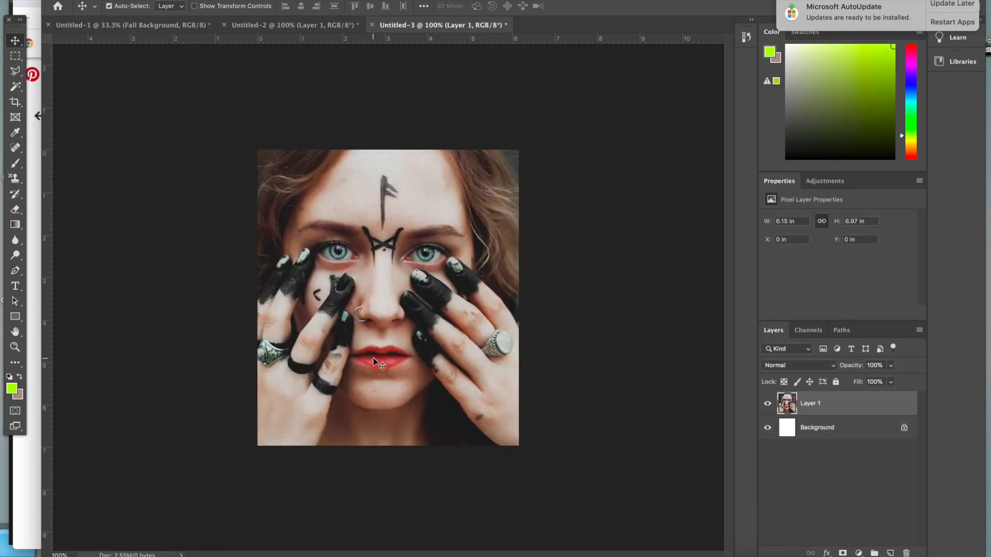
Lasso the right half of the rune-marked face along its vertical centre line and feather the selection
key("l")
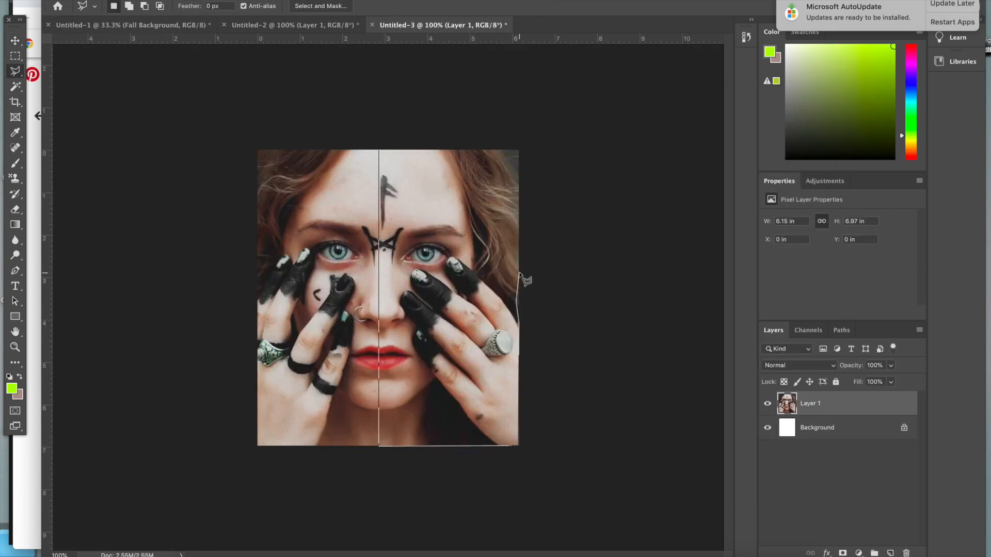
left_click(379, 150)
left_click(256, 1)
mouse_move(277, 146)
left_click(454, 191)
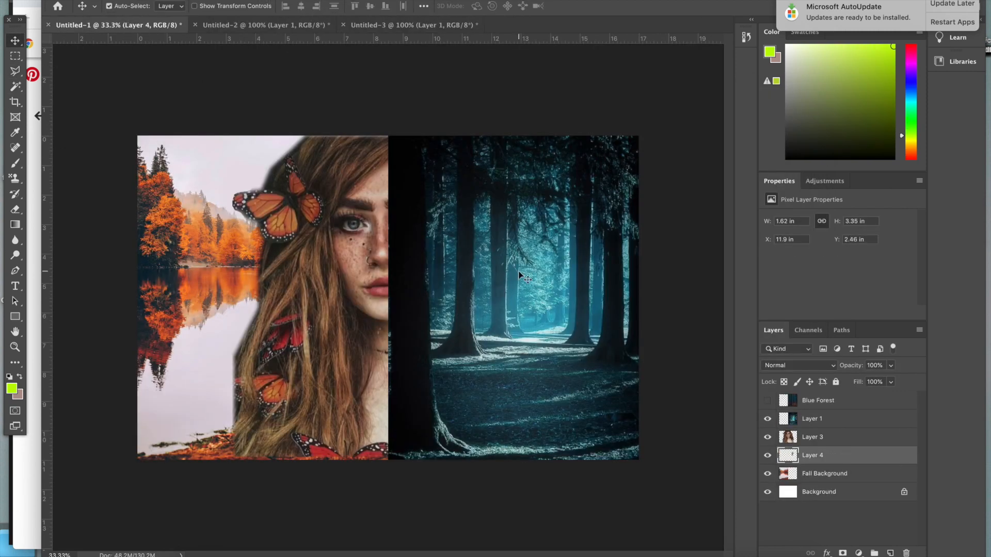
Move the pasted half-face layer up in the layer stack and enlarge the half face over the forest background
left_click_drag(812, 456, 809, 419)
key("super+t")
left_click_drag(502, 279, 396, 434)
left_click_drag(431, 362, 630, 177)
key("Return")
left_click(376, 513, "super")
Try shifting the butterfly portrait's hue and saturation with a Hue/Saturation adjustment in its own document
left_click(266, 24)
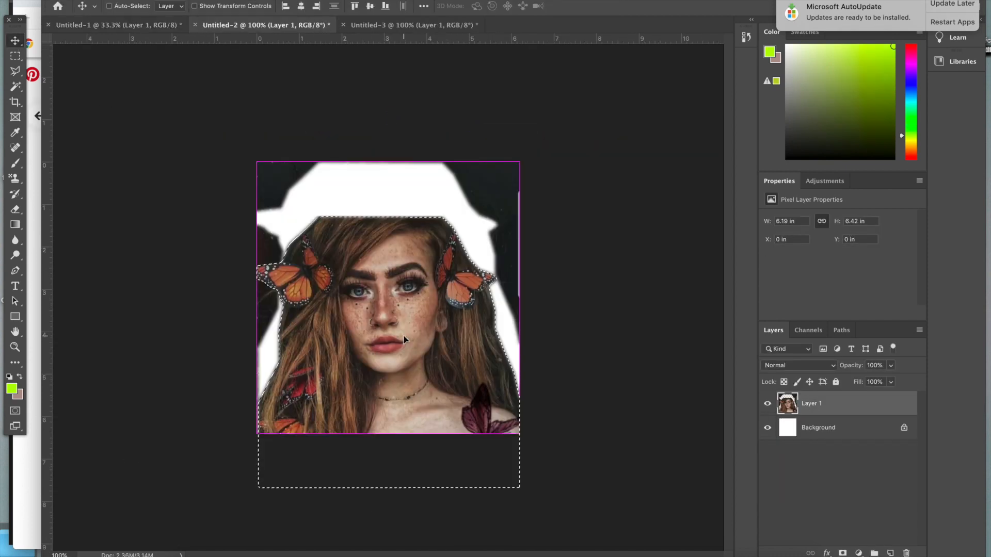
key("super+z")
left_click(160, 2)
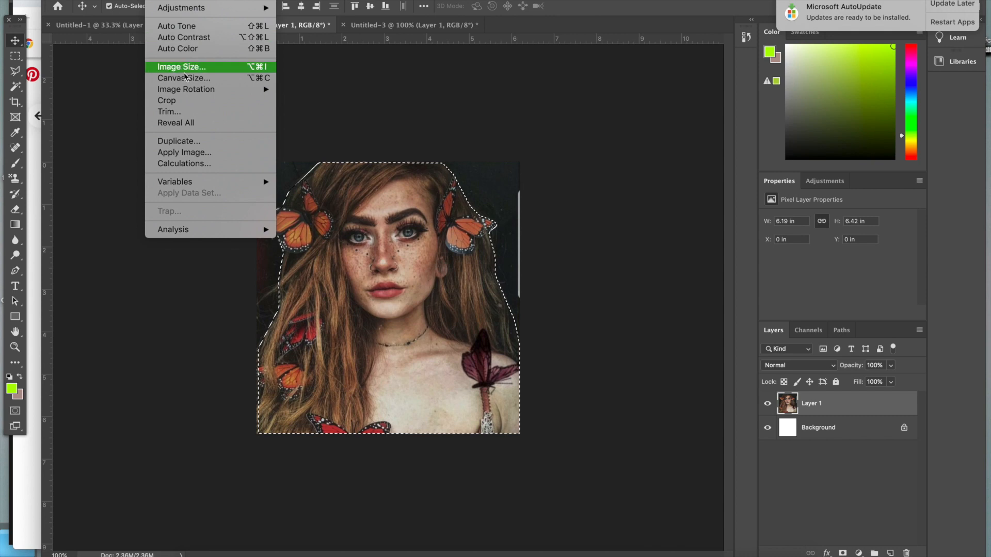
mouse_move(178, 6)
left_click(310, 72)
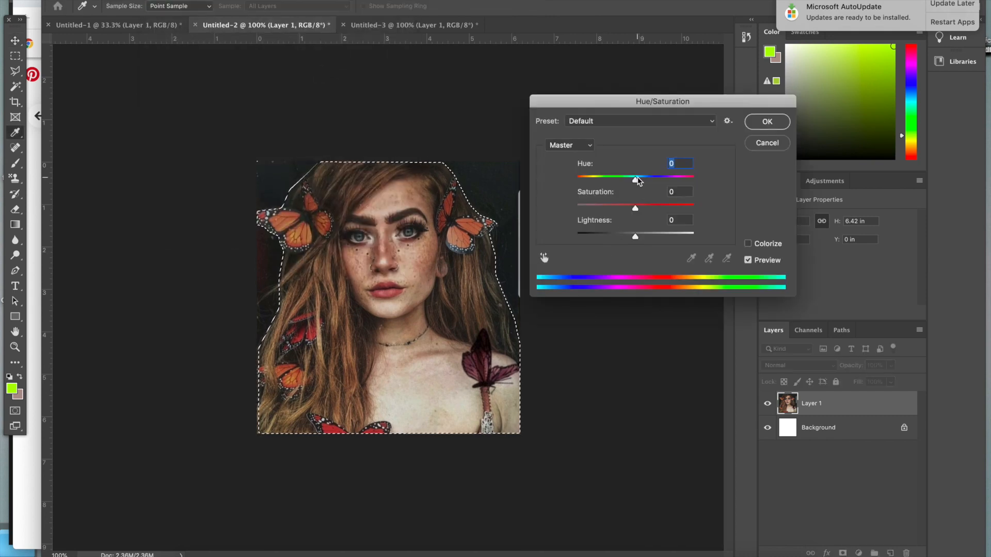
left_click_drag(666, 183, 638, 185)
left_click_drag(635, 210, 643, 211)
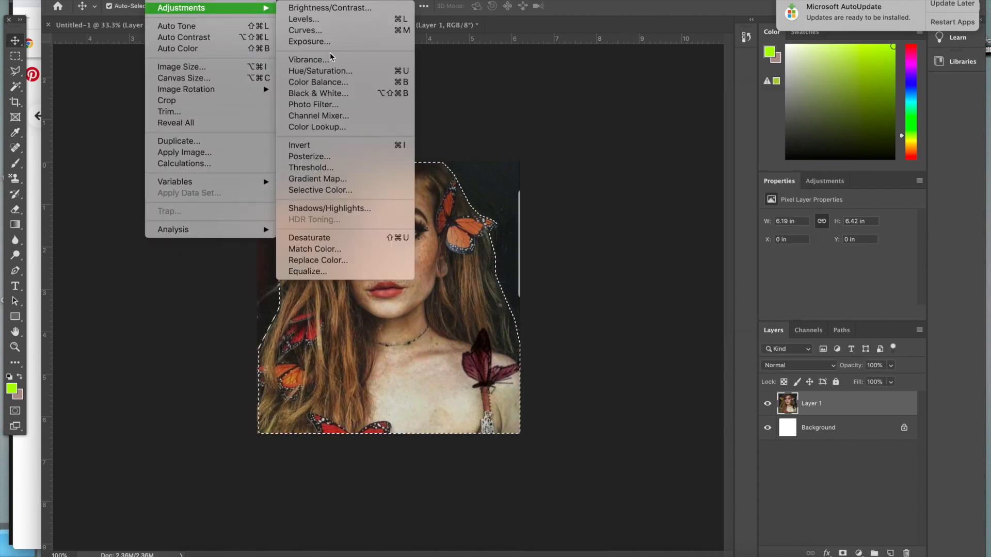
Compare blend modes for the solid blue layer above the butterfly portrait cutout and set it to Soft Light
key("m")
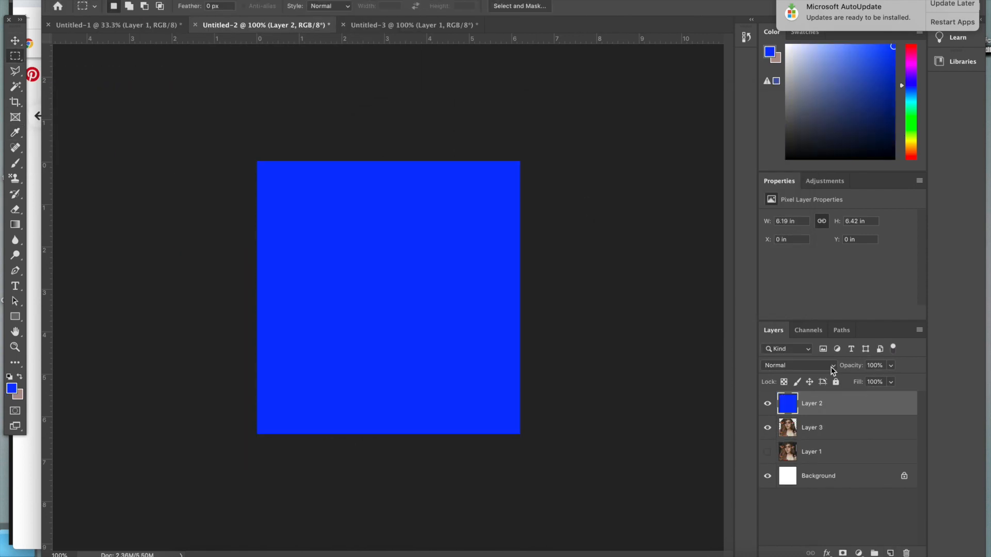
left_click(821, 366)
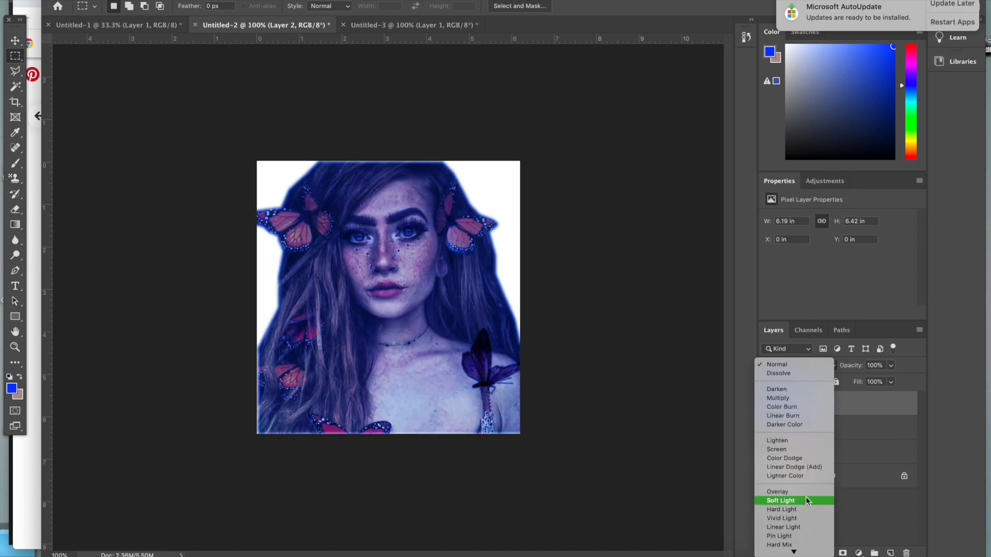
scroll(805, 501, "down", 3)
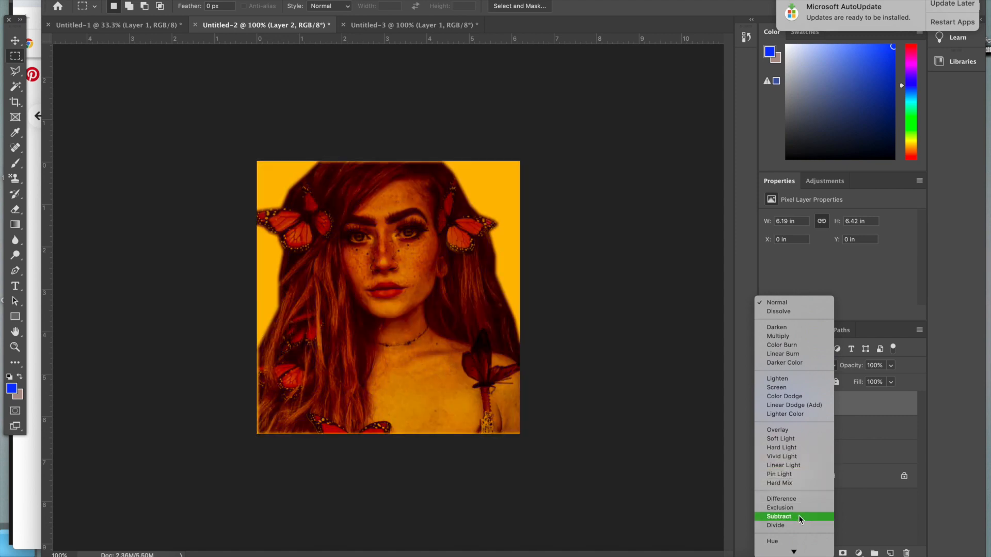
scroll(797, 546, "down", 1)
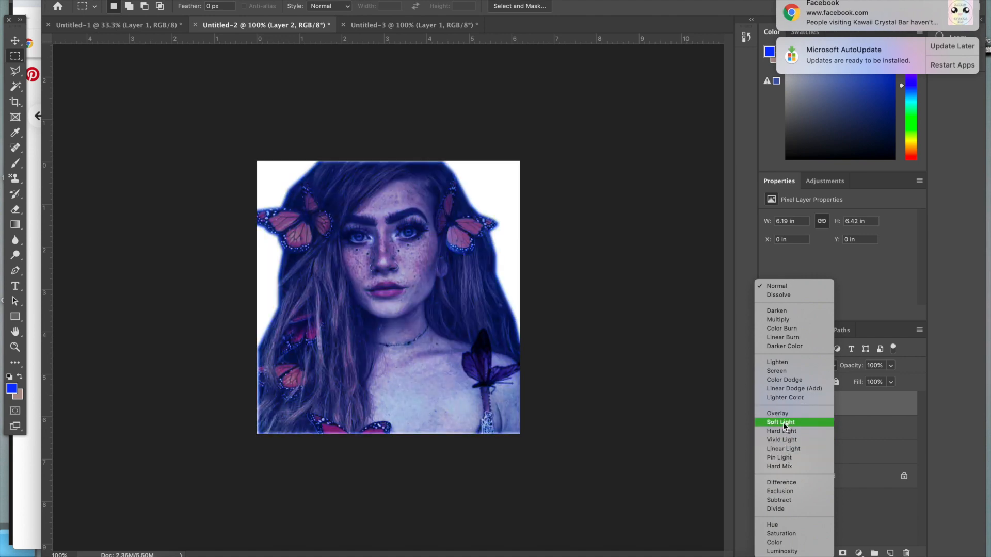
left_click(783, 422)
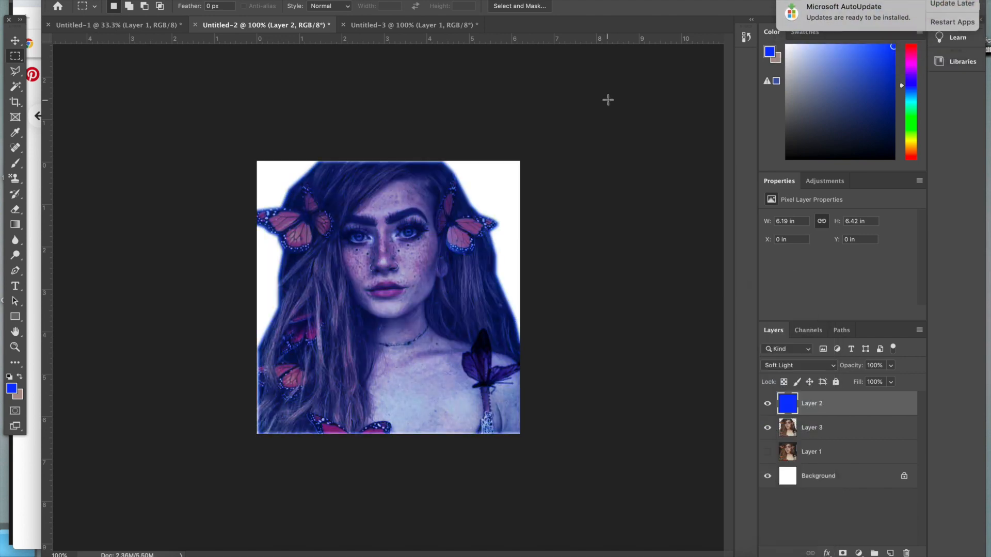
left_click(153, 0)
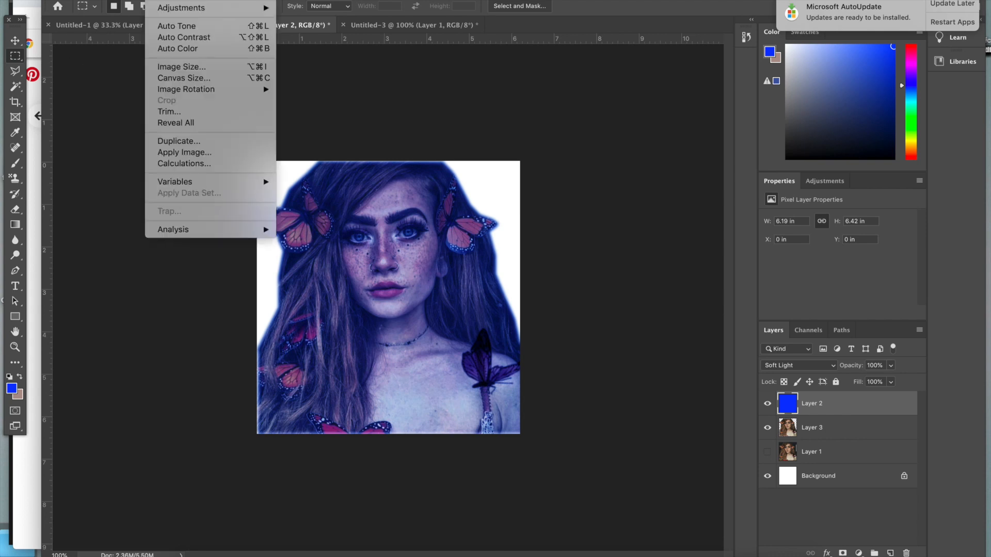
left_click(825, 430)
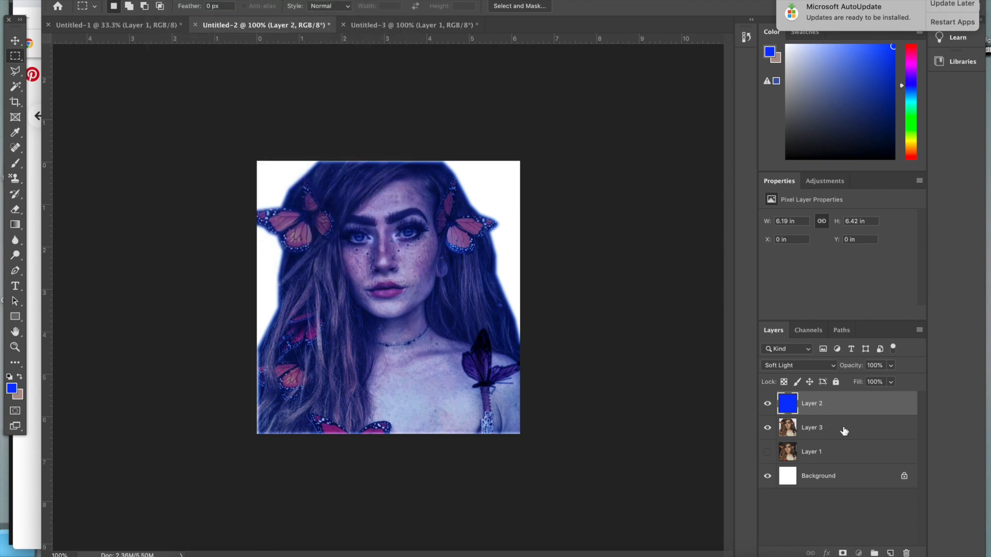
Raise the brightness of the butterfly portrait cutout under the blue layer to about 45 and adjust its contrast
left_click(844, 431)
left_click(154, 1)
mouse_move(170, 7)
left_click(320, 16)
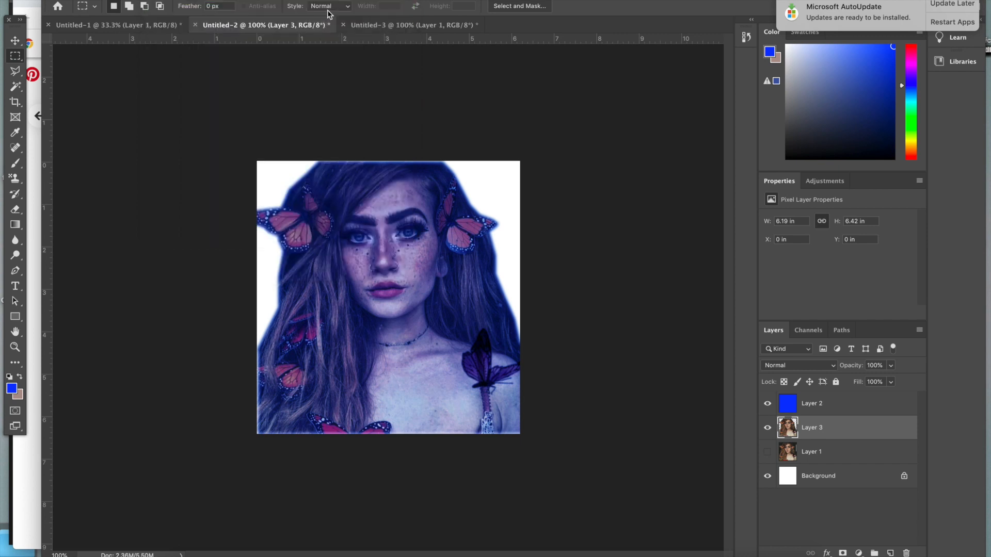
left_click_drag(530, 140, 551, 144)
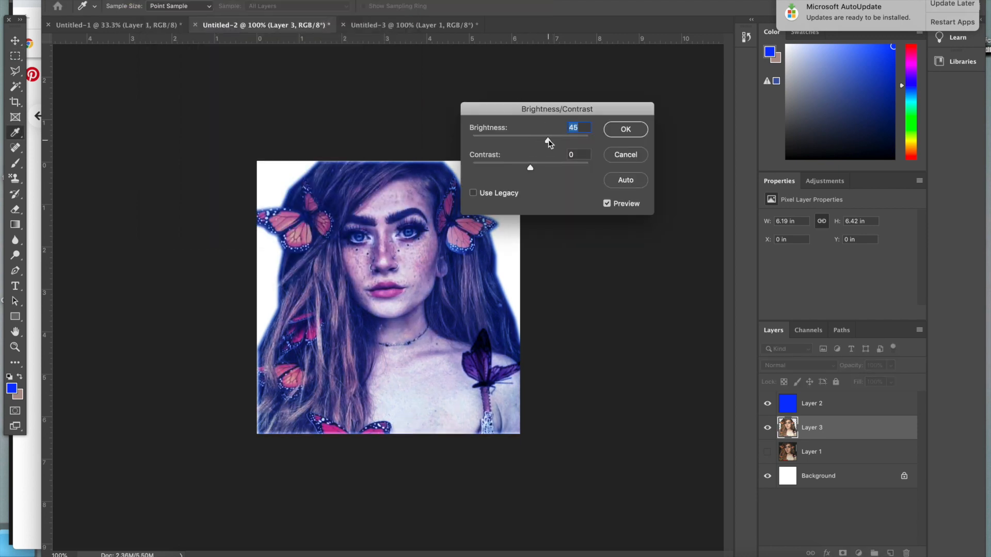
mouse_move(494, 170)
left_mouse_down()
mouse_move(550, 169)
mouse_move(513, 173)
left_mouse_up()
left_click(636, 134)
Open a Vibrance adjustment for the butterfly portrait cutout
left_click(154, 0)
mouse_move(170, 7)
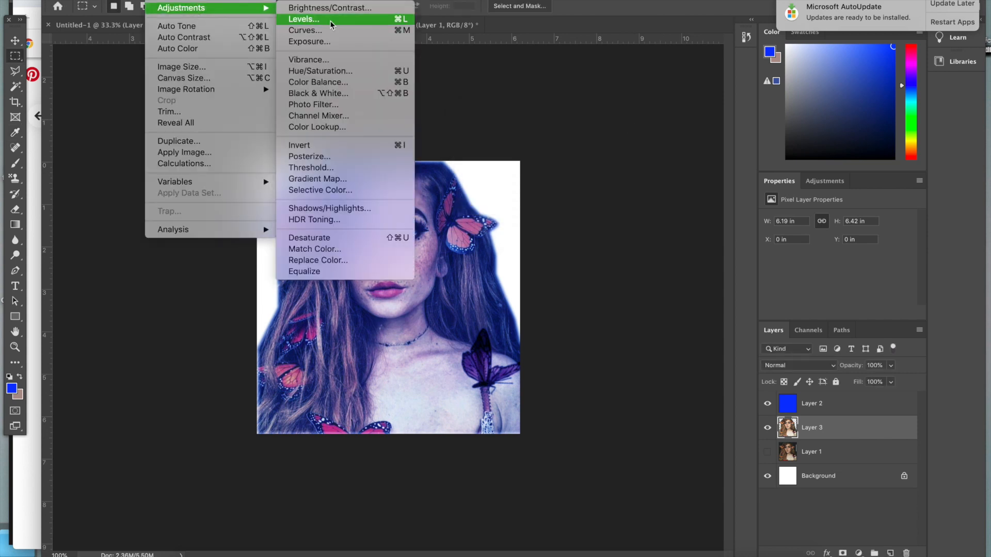
left_click(344, 61)
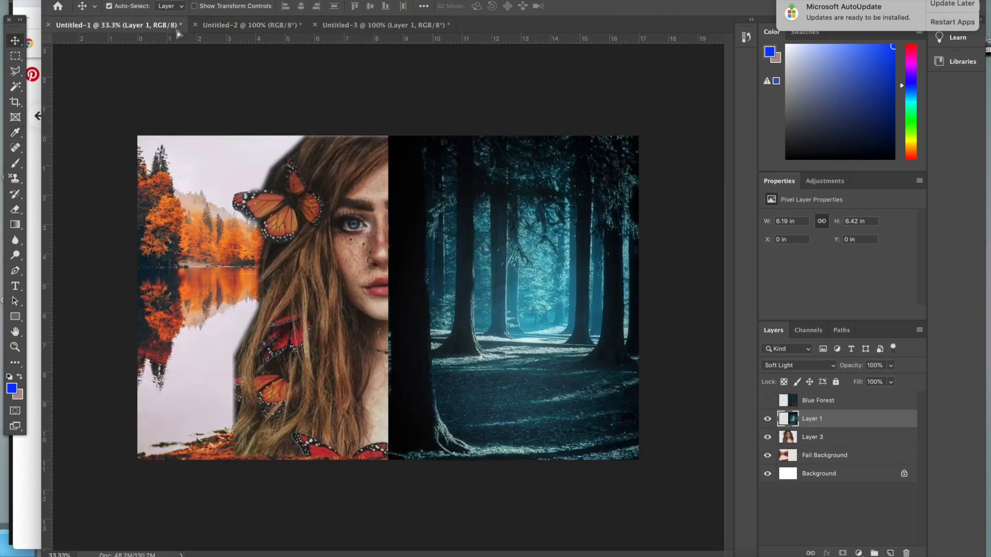
Bring the butterfly portrait and its blue overlay into the collage, enlarged to about 10.7 × 11.1 in over the existing portrait
left_click_drag(401, 222, 411, 428)
key("ctrl+t")
left_click_drag(440, 370, 690, 154)
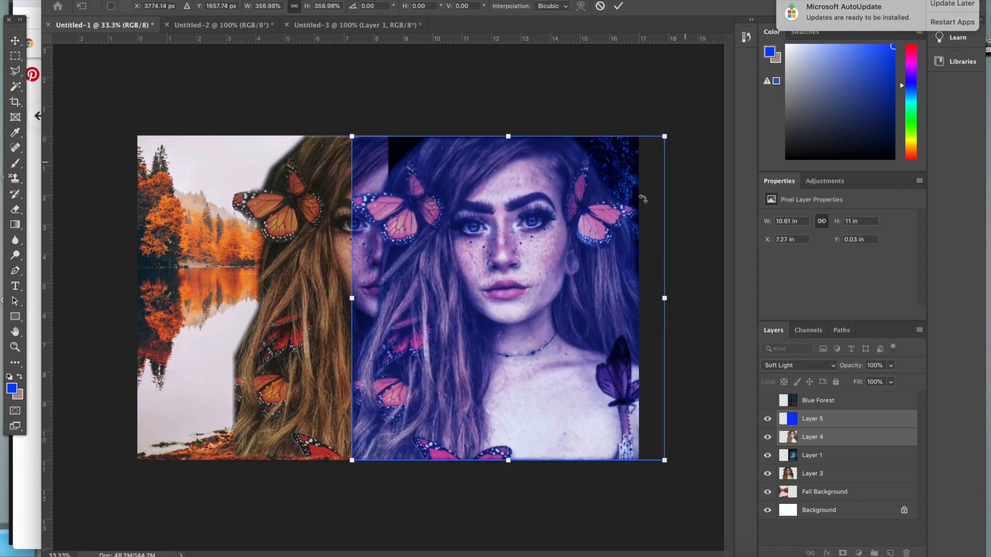
key("Return")
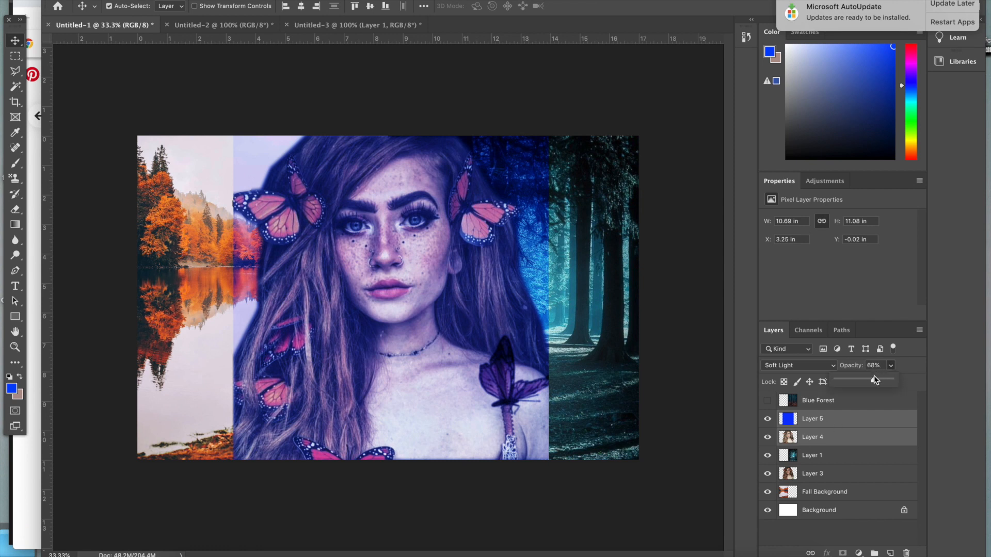
Lower the blue portrait layers to 68% opacity and erase the left half of the upper portrait copy with a 150 px Eraser
left_click_drag(875, 380, 871, 380)
left_click(15, 212)
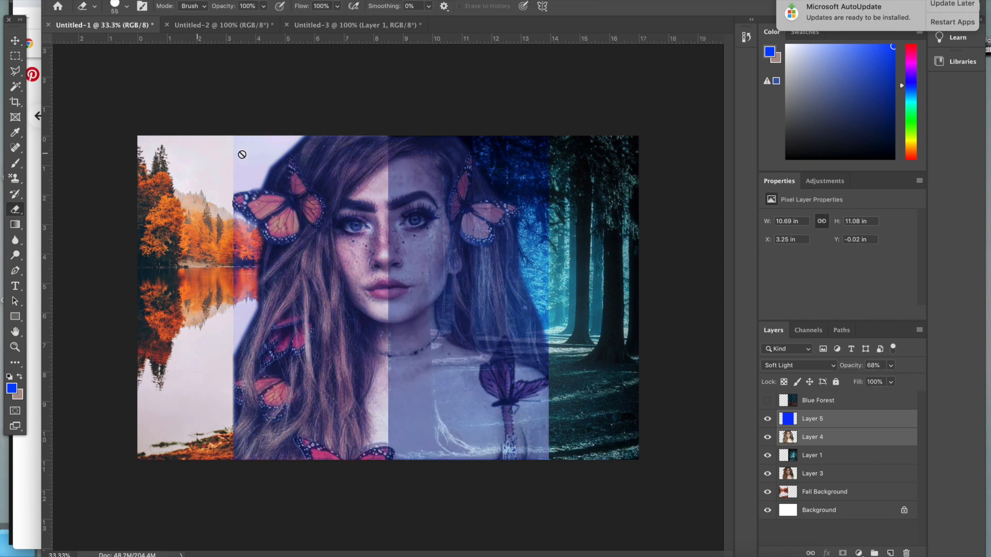
left_click(784, 436)
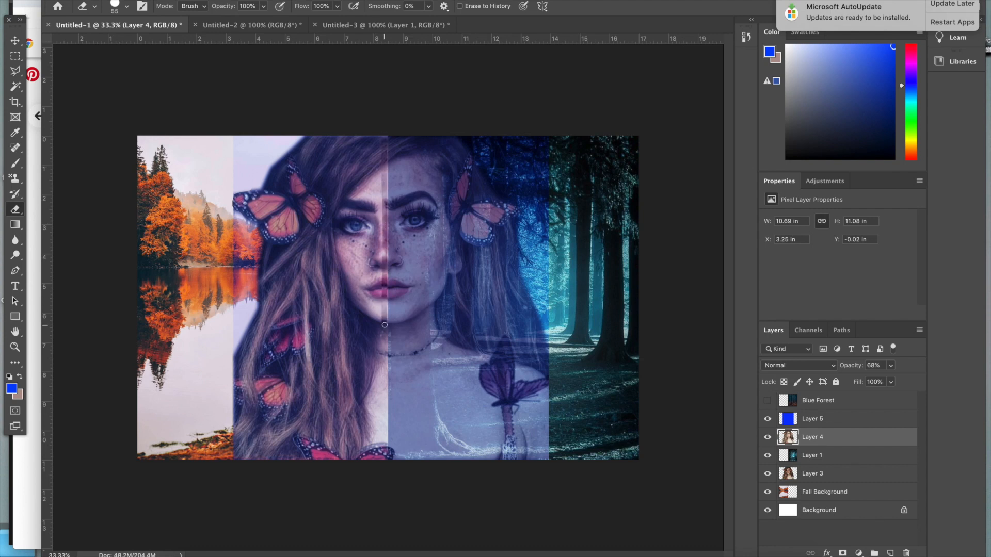
left_click(114, 7)
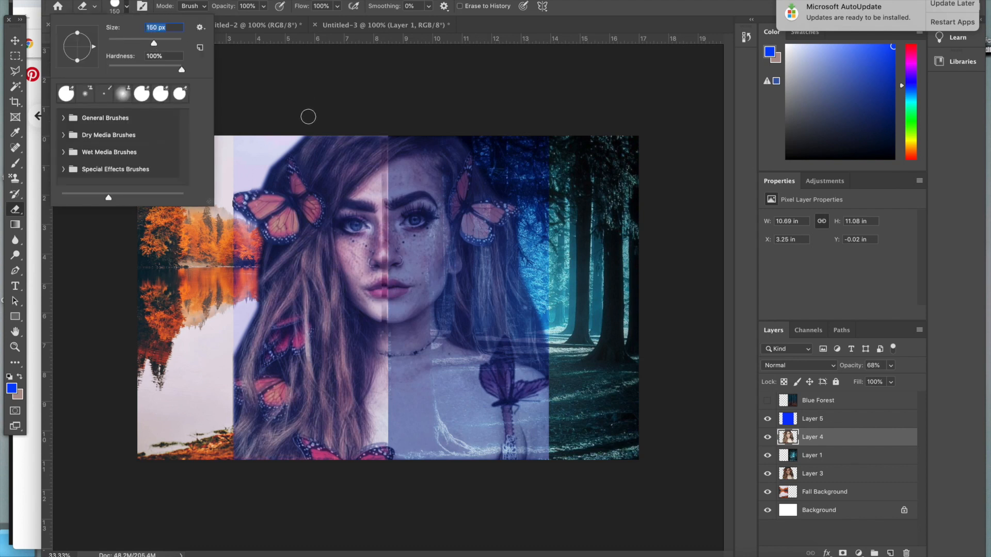
left_click(308, 117)
mouse_move(241, 408)
left_mouse_down()
mouse_move(274, 335)
mouse_move(265, 457)
mouse_move(296, 454)
mouse_move(325, 201)
left_mouse_up()
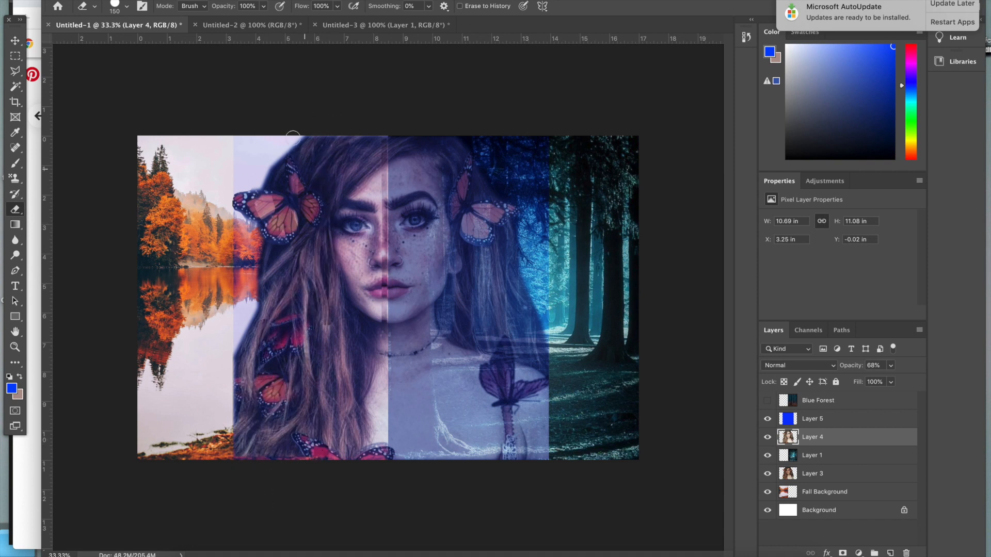
left_click_drag(377, 147, 356, 161)
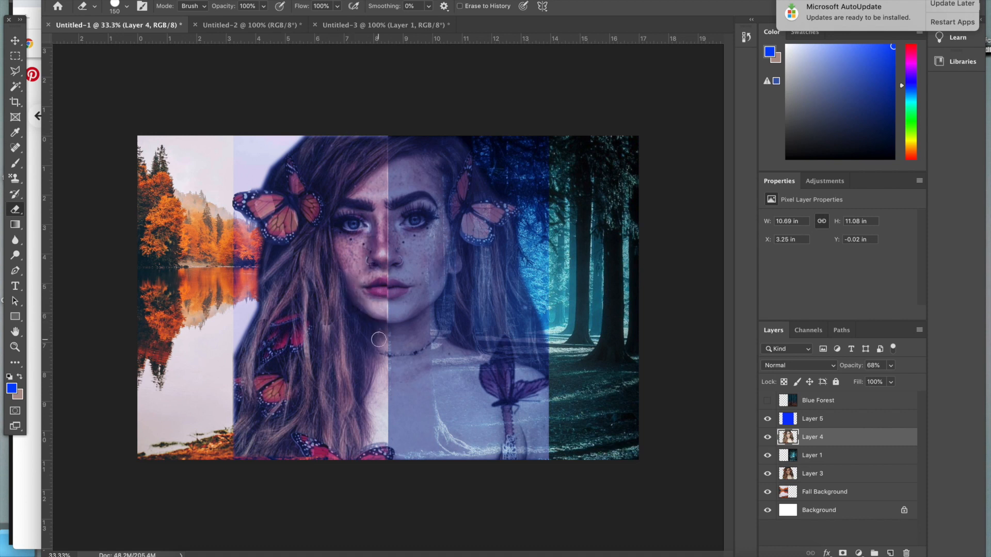
mouse_move(363, 444)
left_mouse_down()
mouse_move(336, 299)
mouse_move(323, 126)
left_mouse_up()
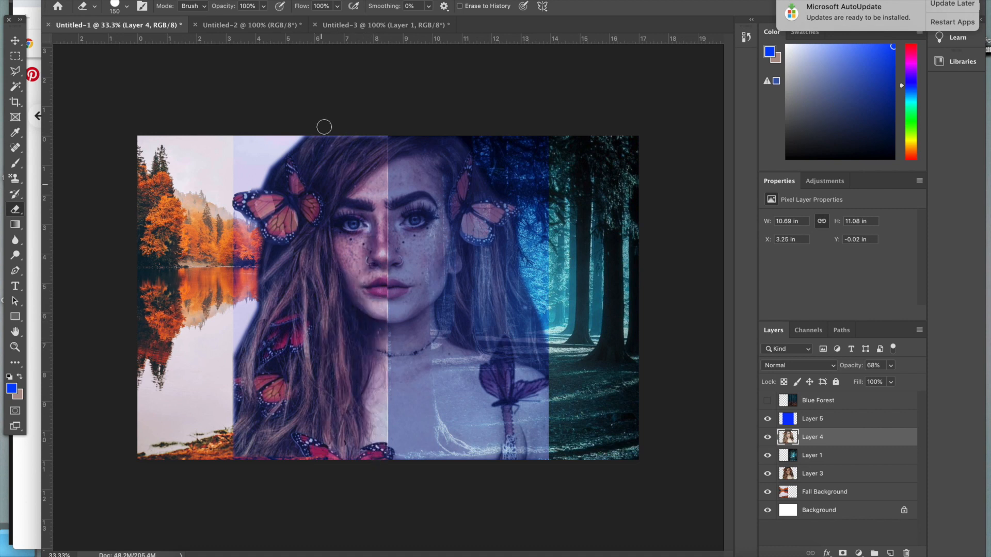
left_click_drag(276, 287, 264, 203)
Erase the left half of the blue overlay and return both portrait layers to 100% opacity
left_click(826, 419)
mouse_move(245, 155)
left_mouse_down()
mouse_move(306, 138)
mouse_move(376, 320)
mouse_move(341, 351)
left_mouse_up()
left_click_drag(381, 420, 383, 199)
left_click_drag(891, 366, 927, 384)
left_click(831, 438)
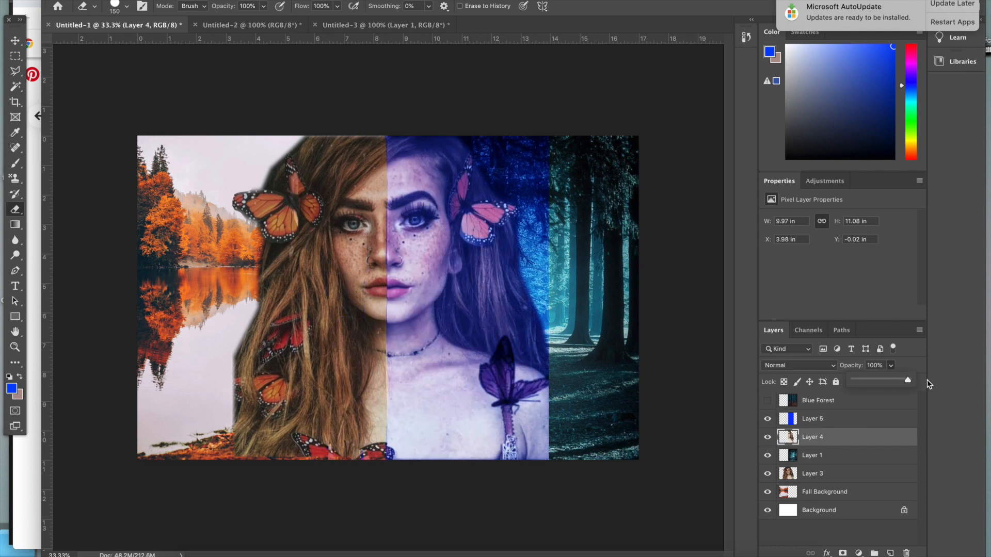
Nudge the blue overlay and the right-half portrait into line with the left half, and switch to the Eraser on the overlay
left_click(15, 41)
left_click(471, 296)
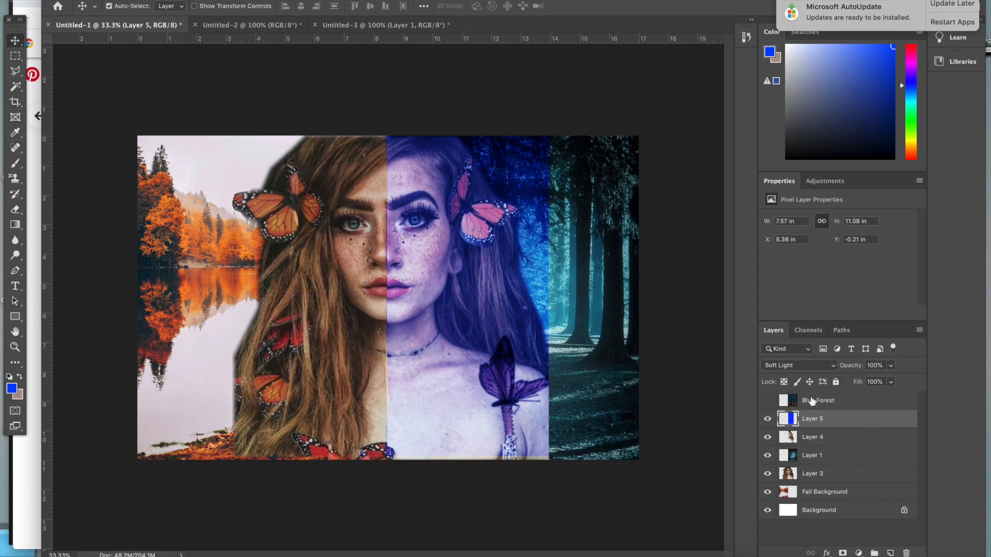
left_click(820, 440)
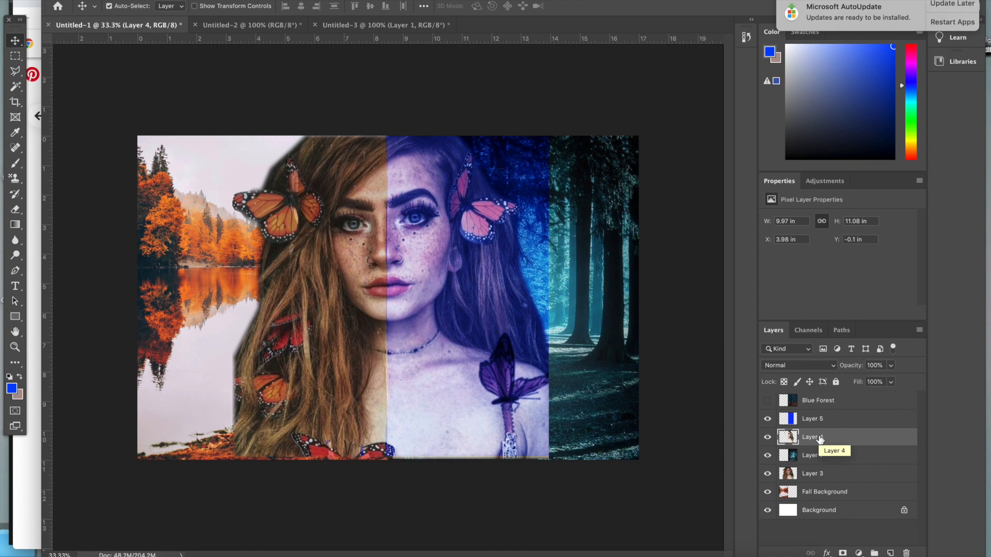
left_click(816, 422)
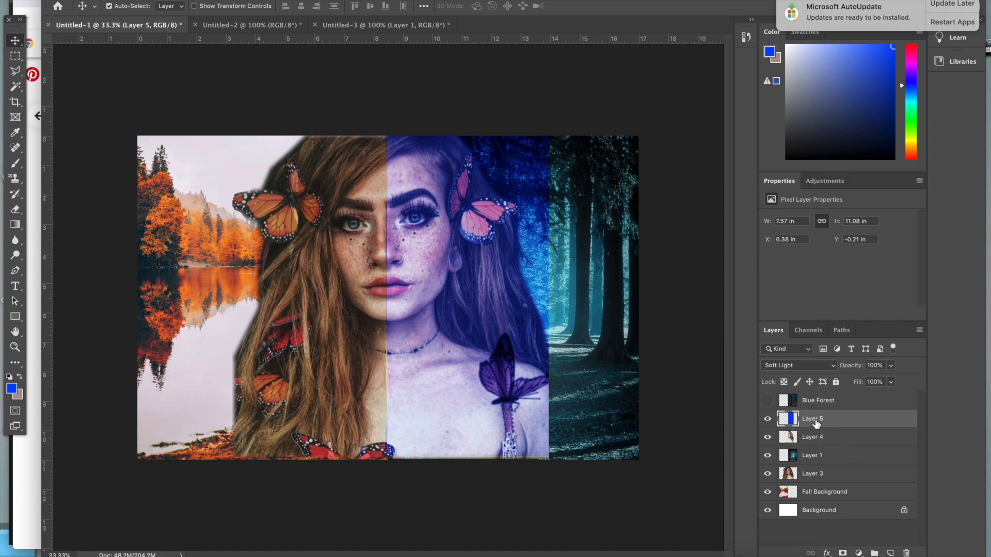
left_click(15, 223)
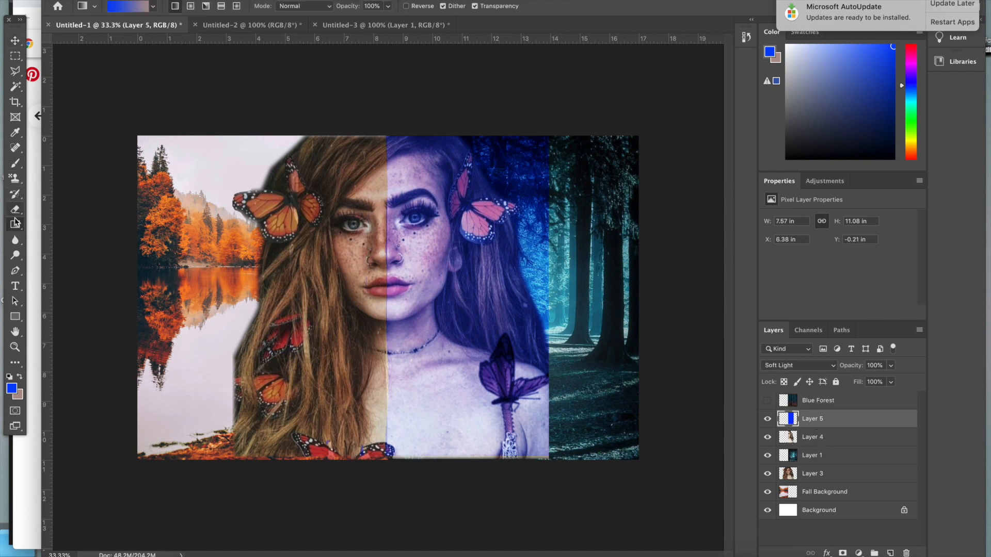
left_click(15, 209)
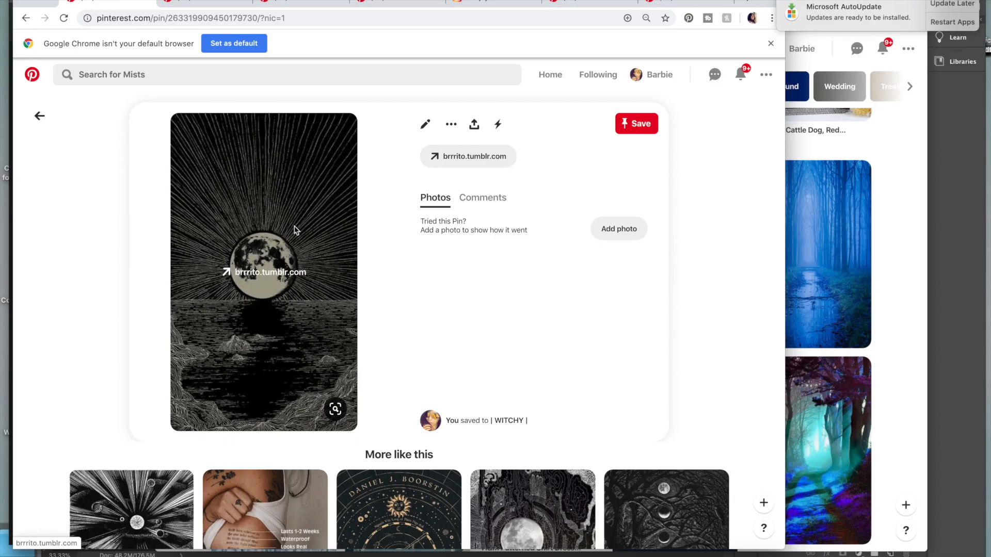
Capture the black moon-and-rays engraving from its Pinterest pin and paste it into the Photoshop collage
left_click_drag(167, 117, 360, 406)
left_click(952, 204)
key("super+v")
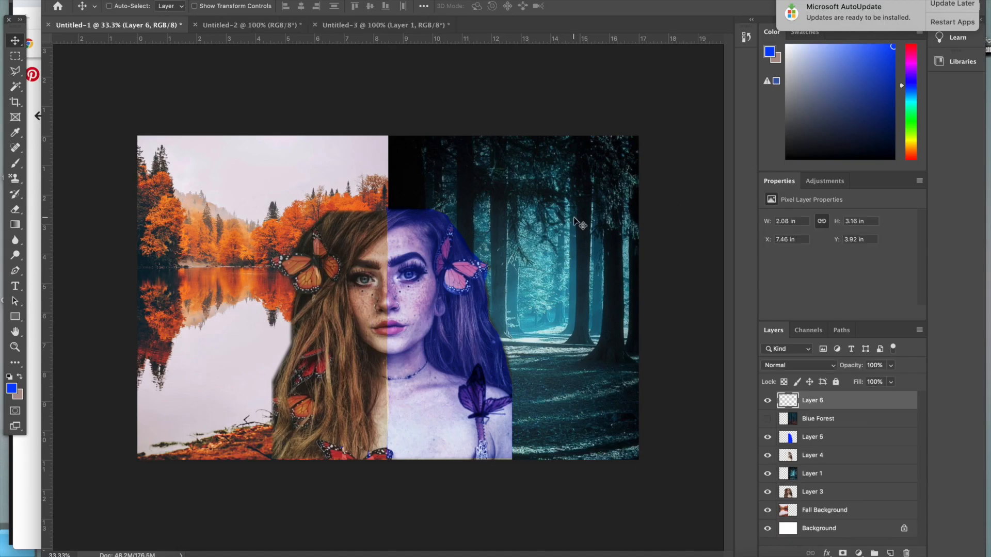
Enlarge the moon-and-rays engraving to about 7.4 × 11.2 in and centre it on the collage at full canvas height
key("super+t")
left_click_drag(390, 316, 285, 428)
left_click_drag(316, 365, 559, 195)
key("Return")
left_click_drag(424, 267, 417, 267)
Place the engraving beneath the portrait layers, centre its rays behind the head and set its blend mode to Screen
left_click_drag(837, 405, 834, 457)
left_click_drag(820, 491, 816, 457)
left_click_drag(459, 196, 443, 195)
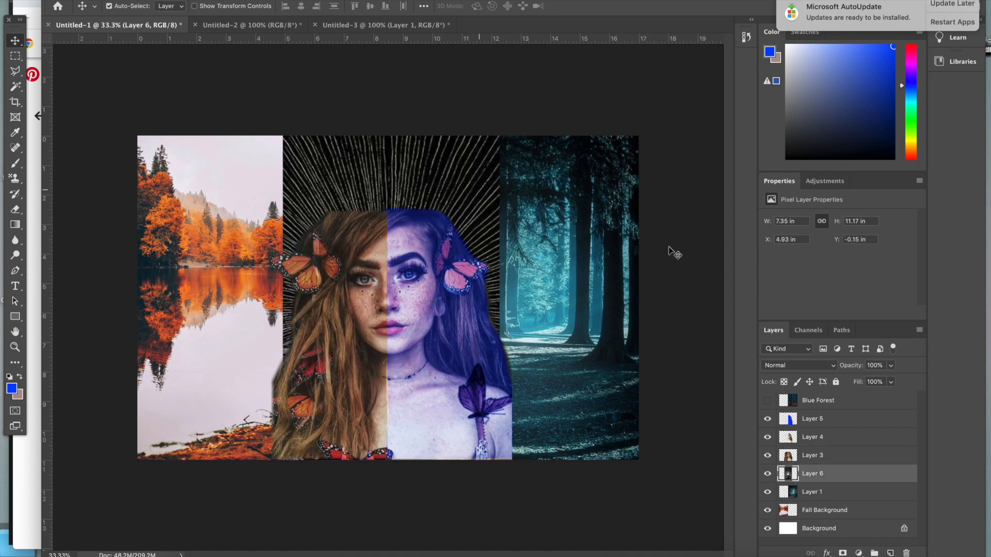
left_click(798, 365)
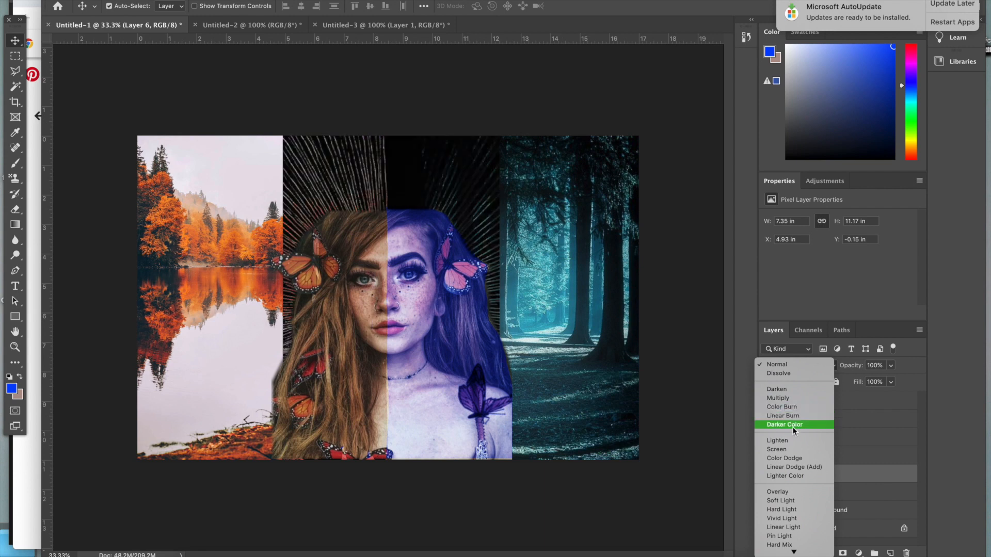
left_click(792, 450)
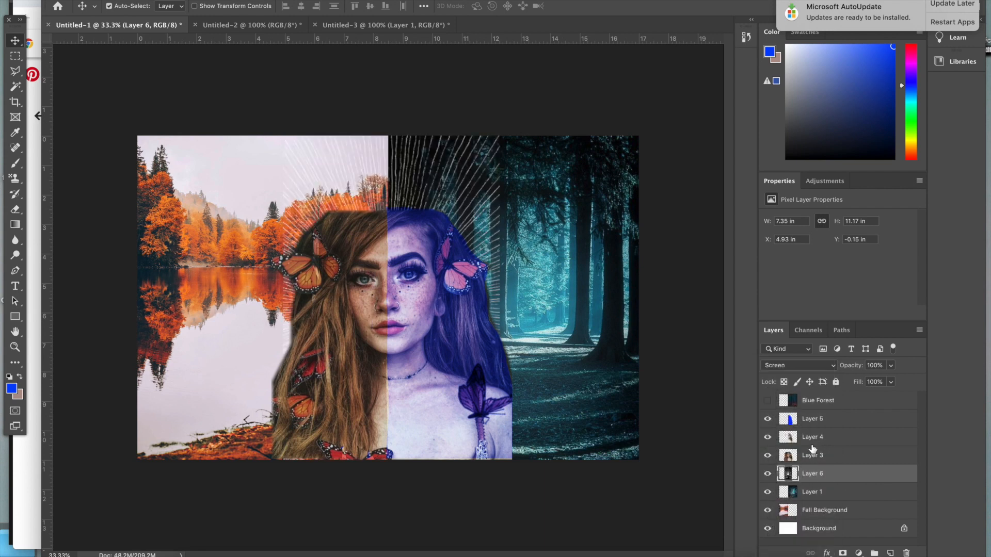
Enlarge both portrait layers and the blue overlay together to about 132% and centre them on the split between the backgrounds
left_click(836, 458)
left_click(837, 438)
left_click(835, 421)
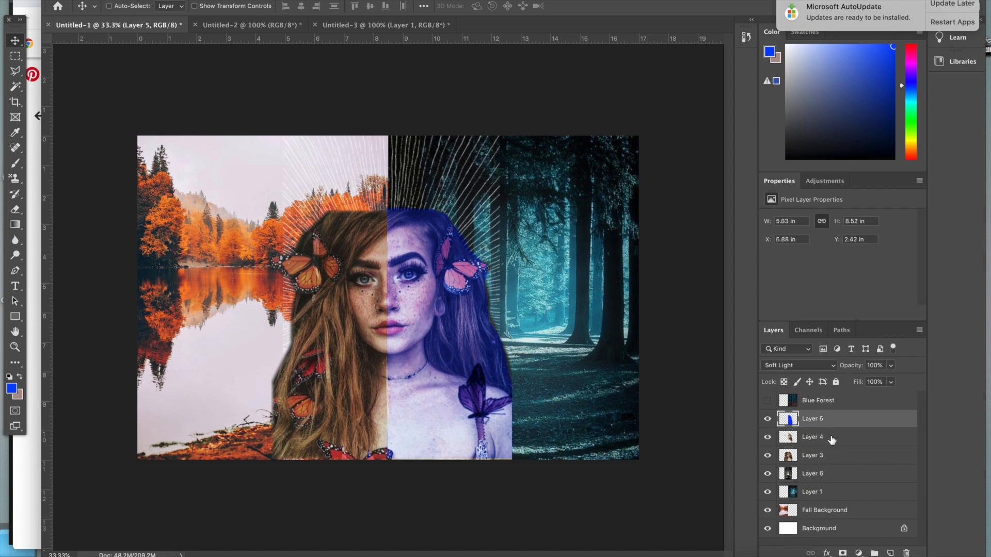
left_click(831, 455, "shift")
key("ctrl+t")
left_click_drag(514, 207, 605, 132)
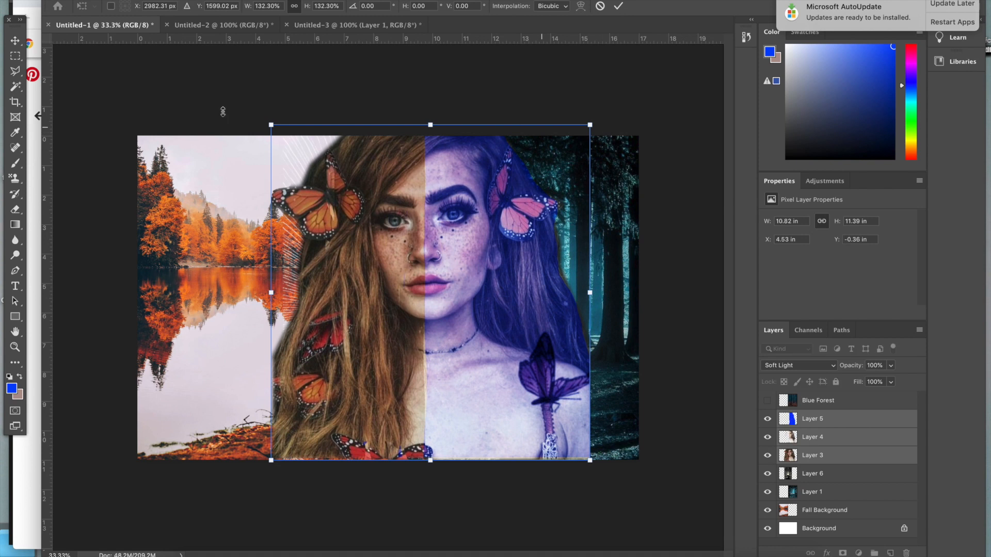
key("Return")
left_click_drag(443, 391, 408, 392)
left_click(433, 405)
Enlarge the moon-and-rays engraving so its rays spread wider behind the portrait
left_click(813, 474)
key("super+t")
left_click_drag(500, 131, 603, 71)
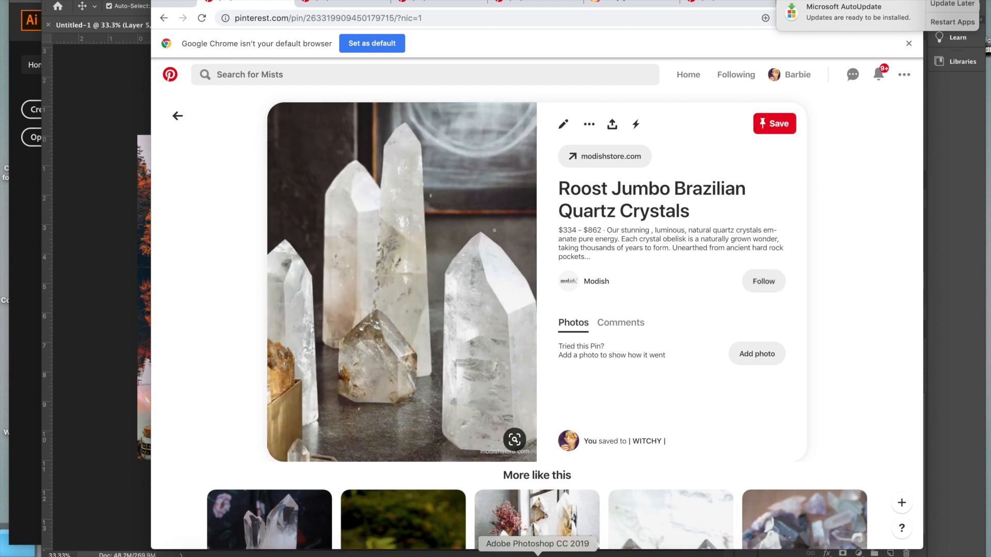
Switch to Photoshop, create a 494 × 1092 px document at 144 ppi and paste the captured quartz crystals into it
left_click(535, 556)
left_click(122, 0)
left_click(127, 0)
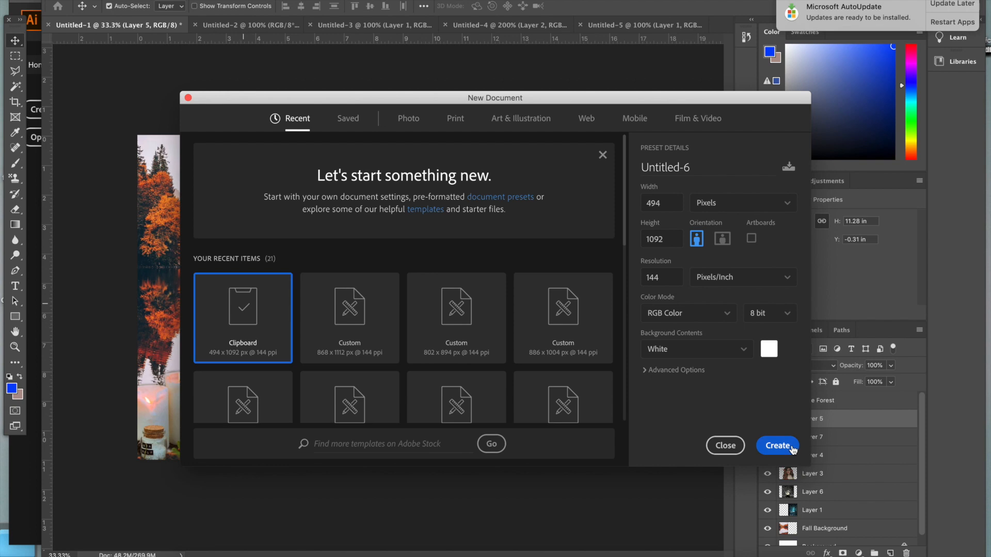
left_click(782, 445)
key("super+v")
Outline the three central quartz crystals with the Polygonal Lasso and feather the selection
left_click(15, 71)
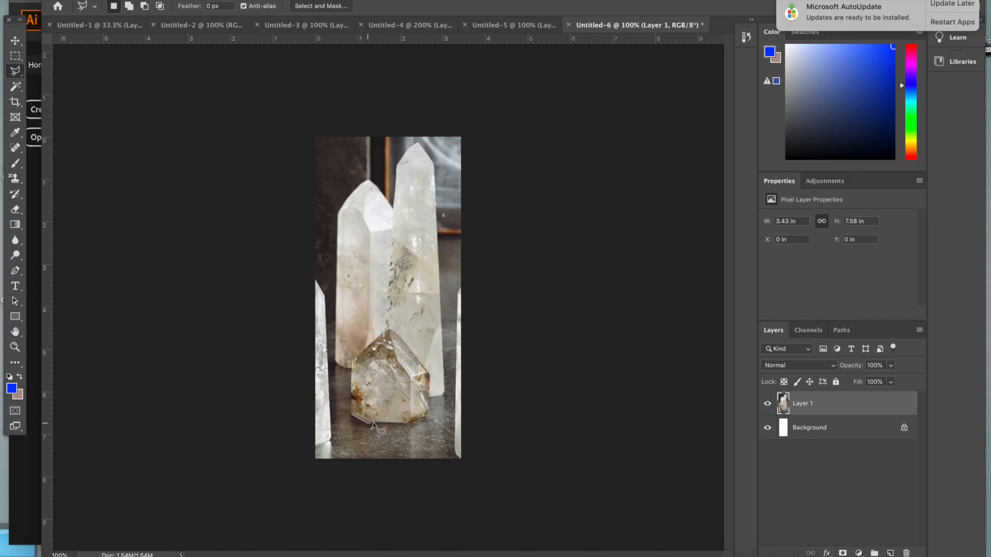
left_click(444, 395)
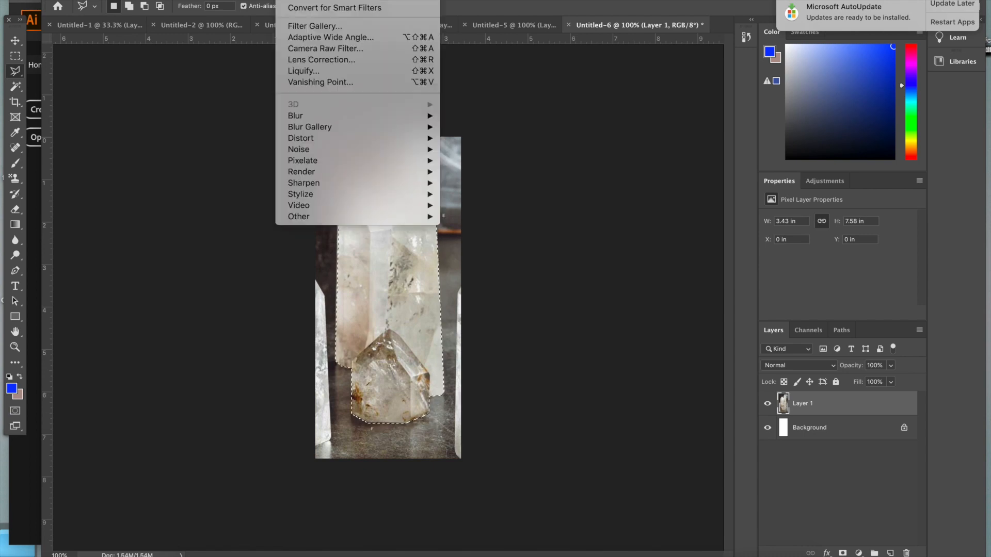
mouse_move(322, 146)
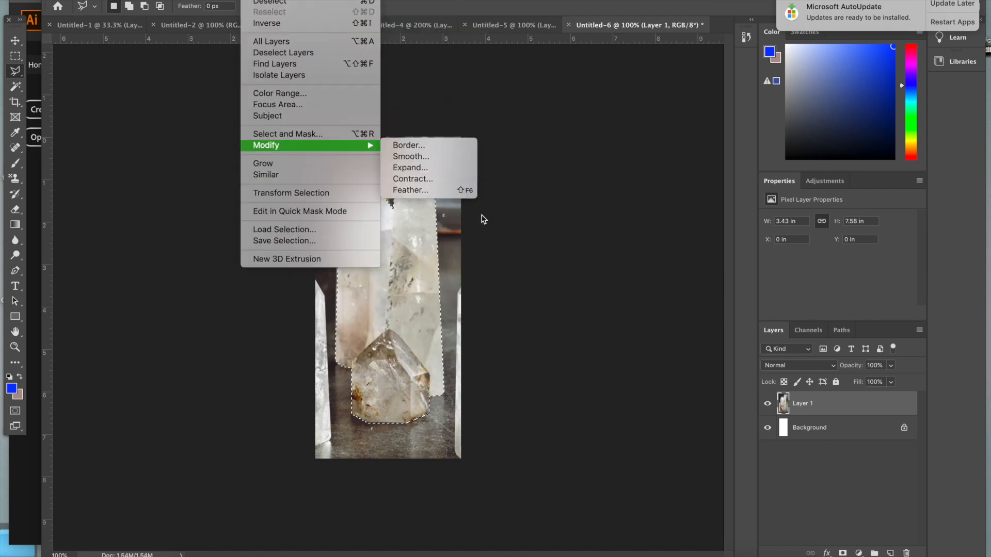
left_click(464, 192)
left_click(557, 247)
Bring the crystal cutout into the collage and enlarge it to about 7.7 in tall over the forest beside the portrait
key("v")
key("Delete")
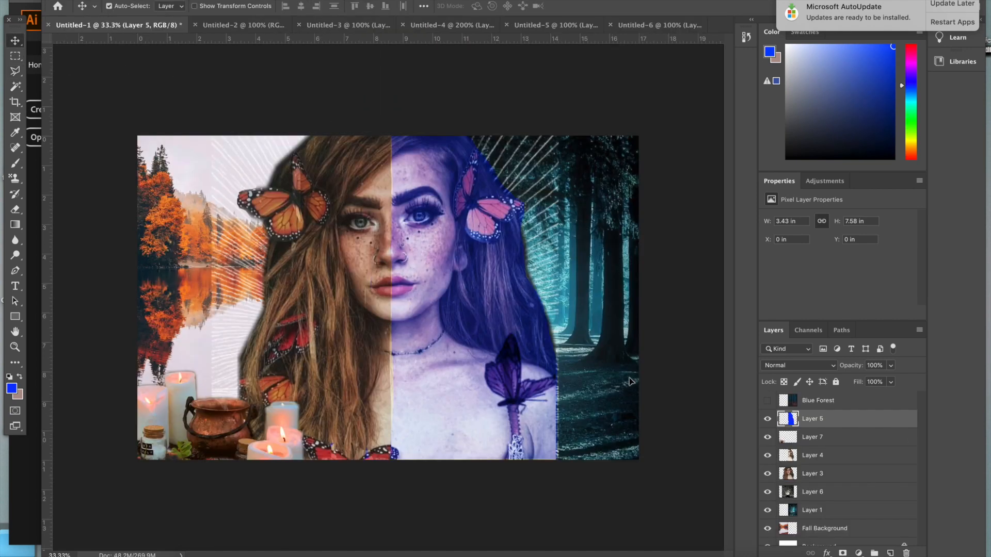
left_click_drag(630, 382, 564, 407)
key("super+t")
left_click_drag(586, 369, 640, 238)
key("Return")
left_click_drag(580, 385, 563, 411)
Try the Lighten blend mode on the crystals, return them to Normal and adjust their position beside the portrait
left_click(805, 365)
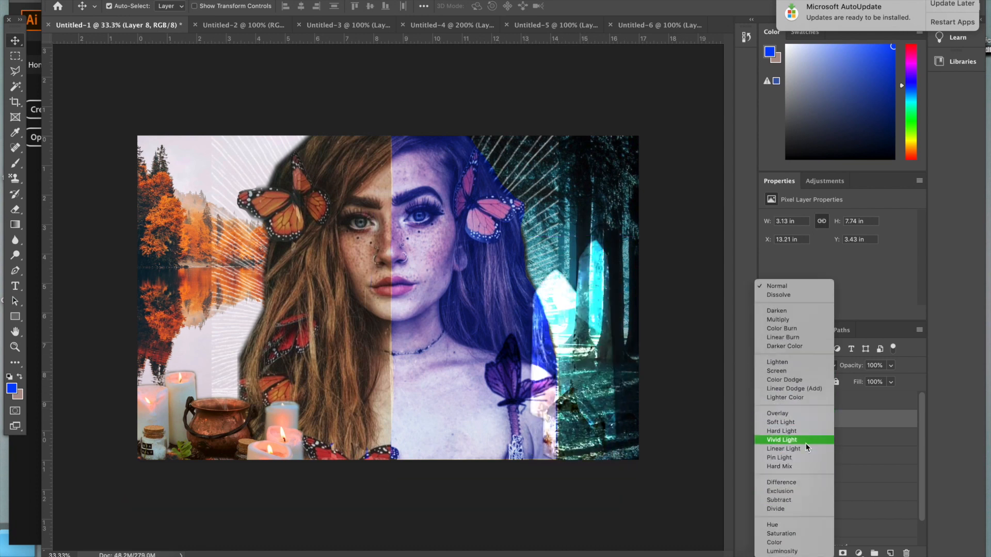
left_click(785, 362)
left_click_drag(588, 414, 586, 431)
left_click(799, 365)
left_click(785, 273)
left_click_drag(583, 336, 585, 344)
Shift the colour of the quartz crystals with a Hue/Saturation adjustment
key("Delete")
left_click(151, 0)
mouse_move(174, 7)
left_click(339, 71)
left_click_drag(635, 181, 697, 184)
left_click(775, 123)
Delete the cauldron and candles cutout from the autumn half of the collage
left_click_drag(266, 449, 234, 528)
key("Delete")
Capture the pink daisies from their Pinterest pin in the browser and return to the Photoshop collage
left_click(197, 552)
left_click(323, 326)
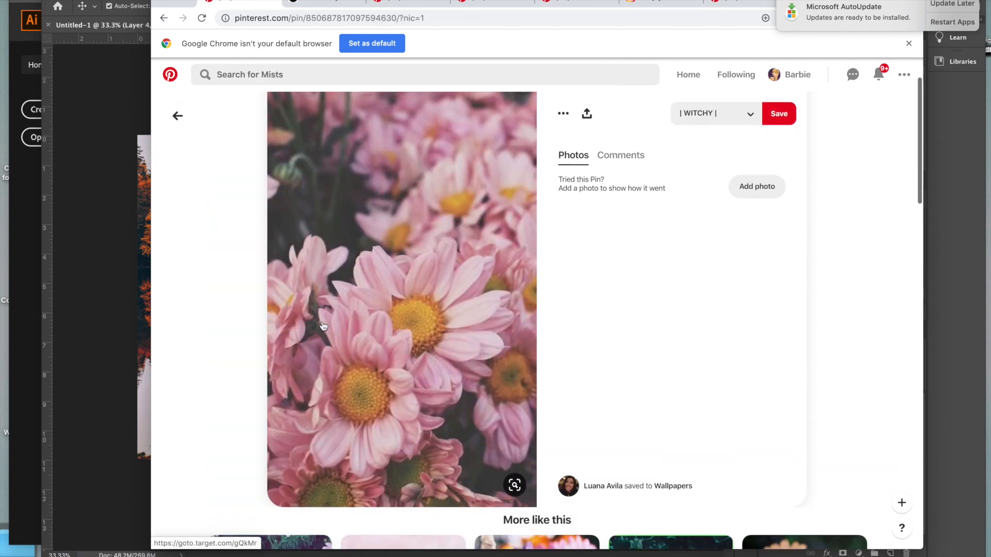
left_click_drag(283, 219, 518, 484)
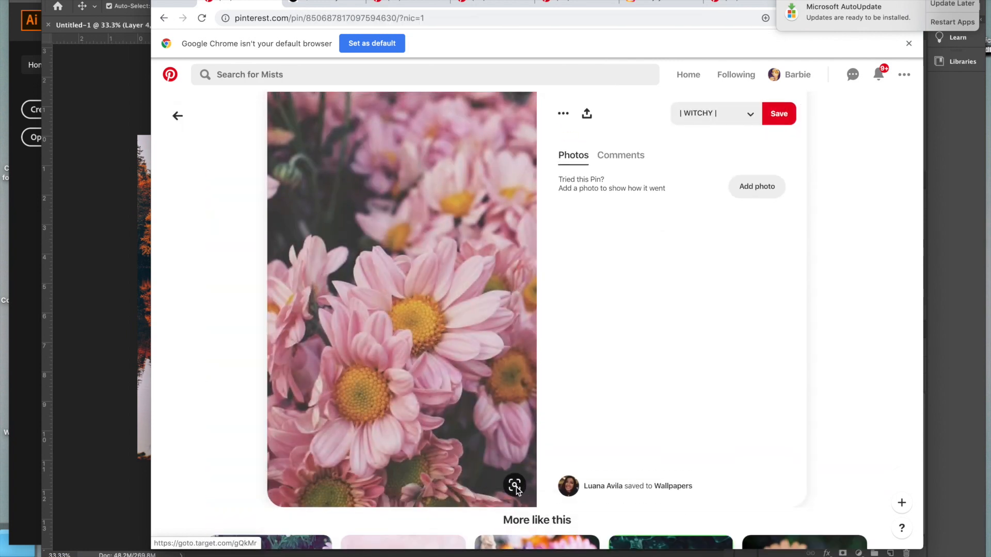
left_click(139, 324)
Enlarge the pasted daisies to about 170% over the collage's lower-left corner and set their blend mode to Multiply
left_click_drag(126, 324, 161, 427)
left_click_drag(211, 383, 268, 320)
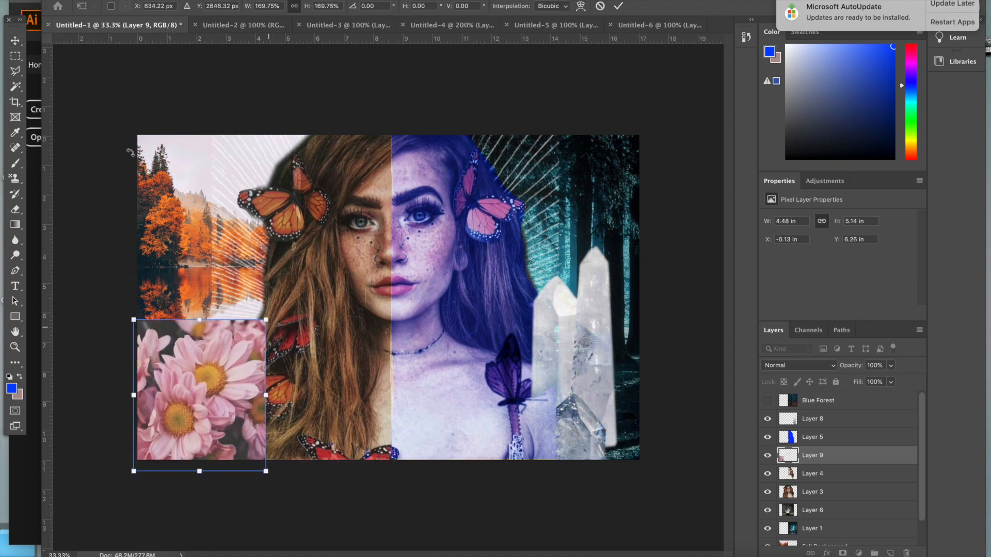
left_click(15, 43)
left_click(797, 365)
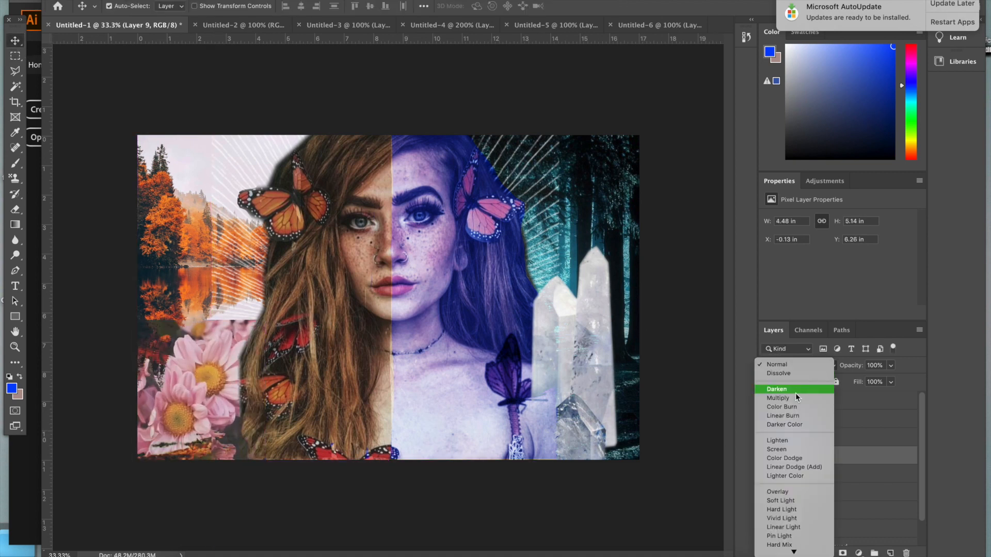
left_click(797, 398)
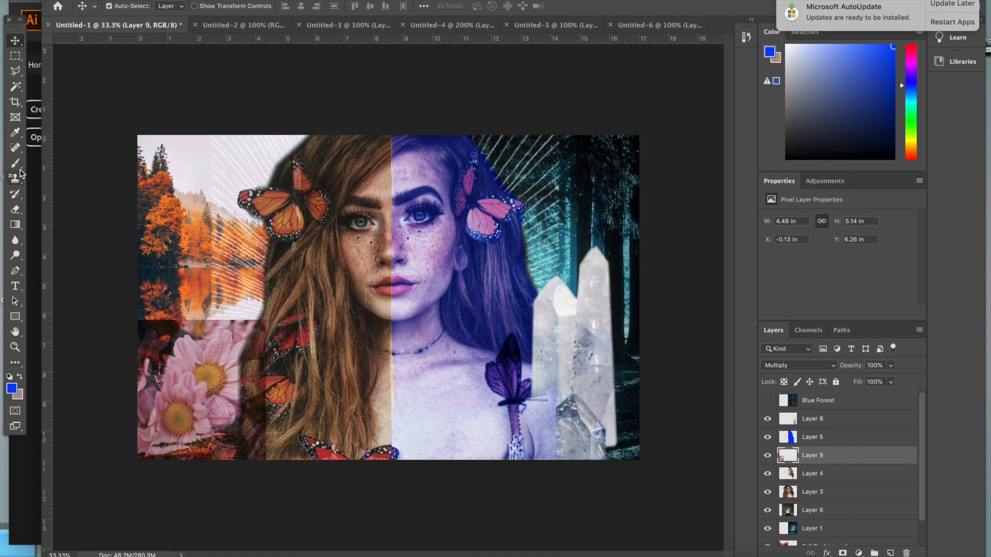
Erase the daisies' background along their outer left edge with the Eraser, refining close to the petals with a 38 px brush
left_click(17, 211)
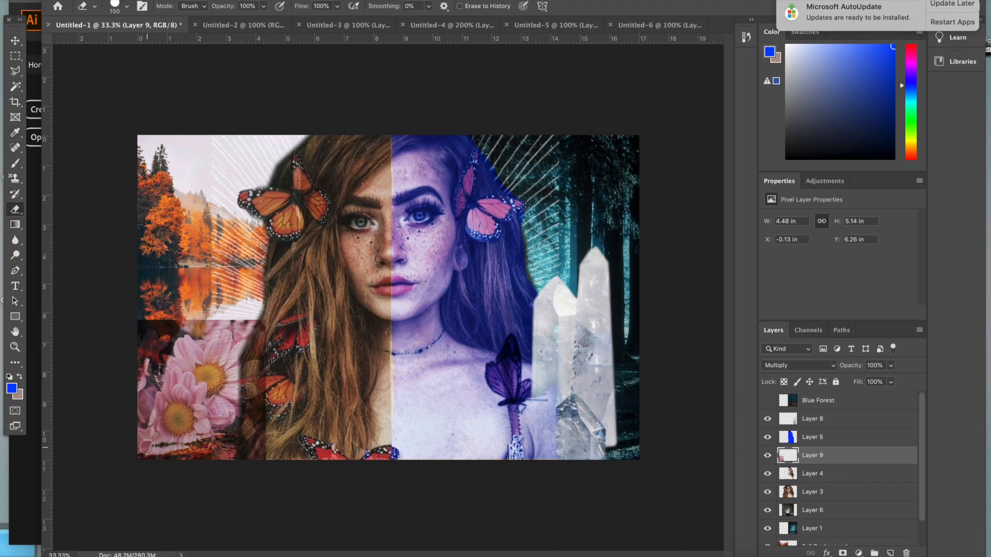
key("super+plus")
key("super+plus")
scroll(293, 464, "left", 10)
scroll(293, 464, "down", 6)
mouse_move(236, 153)
left_mouse_down()
mouse_move(233, 198)
mouse_move(261, 203)
mouse_move(258, 143)
mouse_move(288, 140)
mouse_move(259, 147)
mouse_move(302, 150)
mouse_move(287, 186)
left_mouse_up()
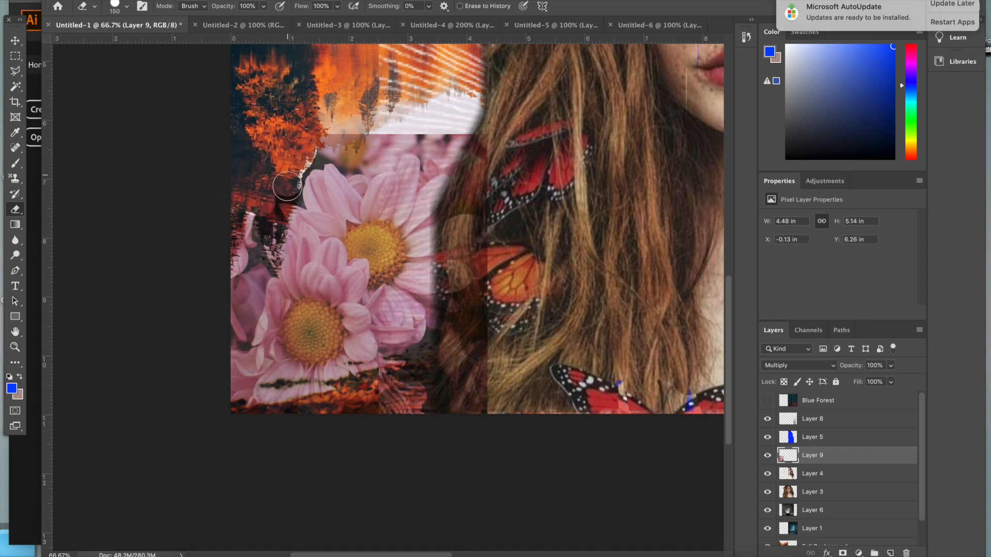
left_click(126, 6)
left_click_drag(129, 39, 123, 45)
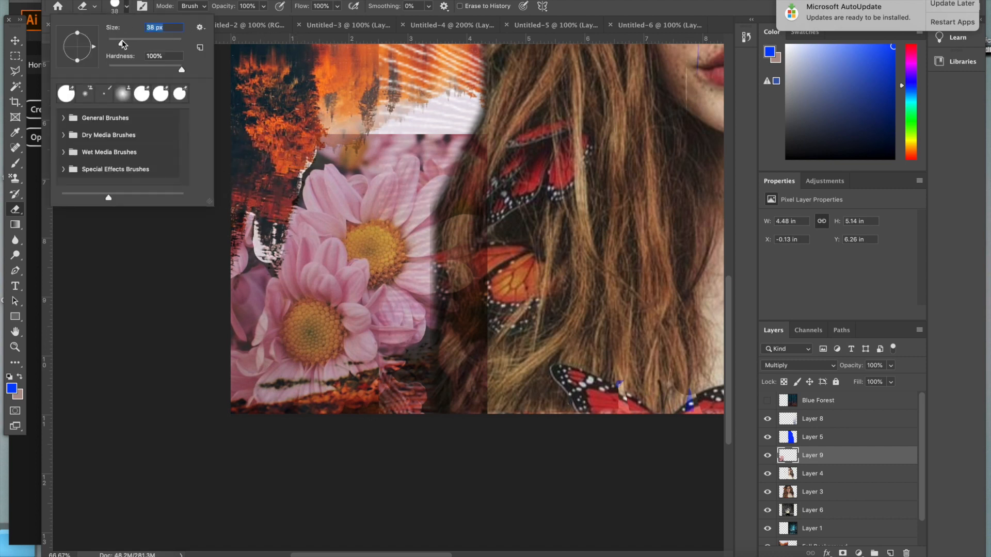
left_click_drag(293, 200, 302, 207)
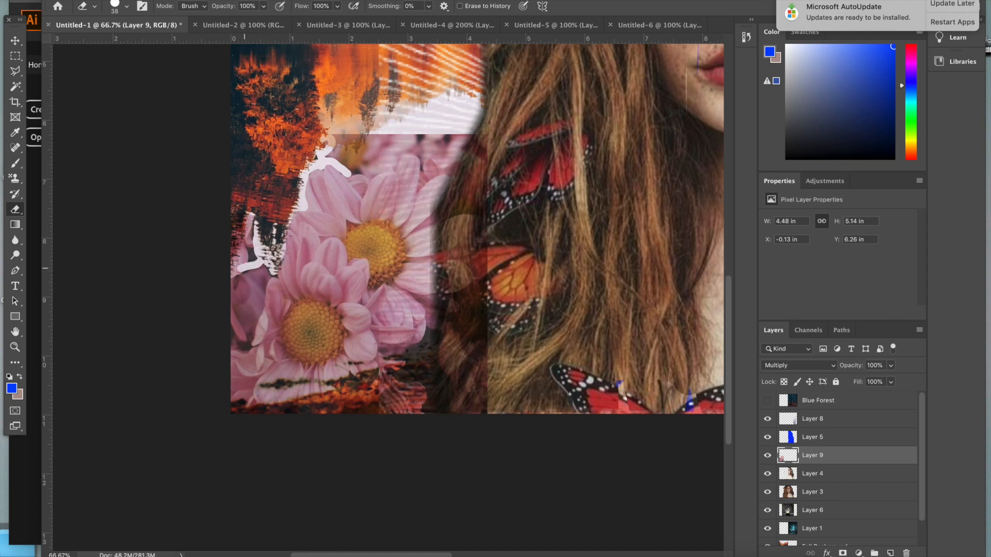
Erase the remaining daisy background above, beside and below the flowers with a larger eraser brush
left_click(127, 6)
left_click_drag(123, 41, 131, 40)
mouse_move(332, 148)
left_mouse_down()
mouse_move(357, 168)
mouse_move(427, 137)
mouse_move(443, 214)
mouse_move(446, 413)
left_mouse_up()
mouse_move(432, 331)
left_mouse_down()
mouse_move(419, 354)
mouse_move(424, 375)
mouse_move(481, 384)
mouse_move(464, 397)
mouse_move(369, 377)
mouse_move(377, 373)
left_mouse_up()
left_click_drag(371, 160, 459, 155)
left_click_drag(251, 221, 250, 252)
Clean up the leftover edges around the upper daisy petals with a 19 px eraser brush
left_click(127, 7)
left_click_drag(126, 44, 118, 44)
left_click_drag(422, 171, 427, 180)
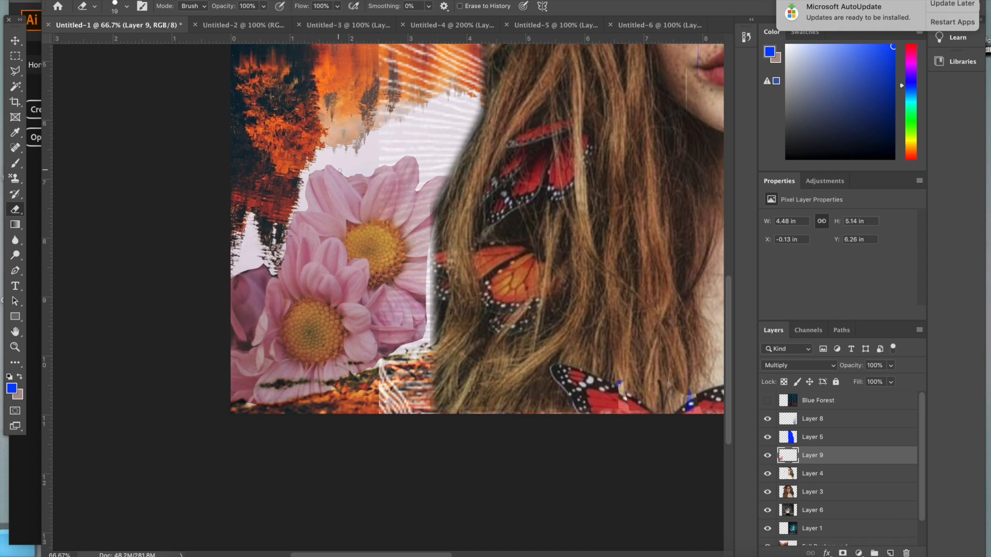
left_click_drag(339, 170, 362, 177)
Place the daisies layer beneath the portrait layers and nudge the flowers into the collage's lower-left corner
key("super+minus")
key("super+minus")
left_click(15, 41)
left_click_drag(819, 456, 819, 494)
left_click_drag(176, 414, 181, 420)
Capture the three tarot cards from their Pinterest pin and paste the image into a new Photoshop document
key("super+Tab")
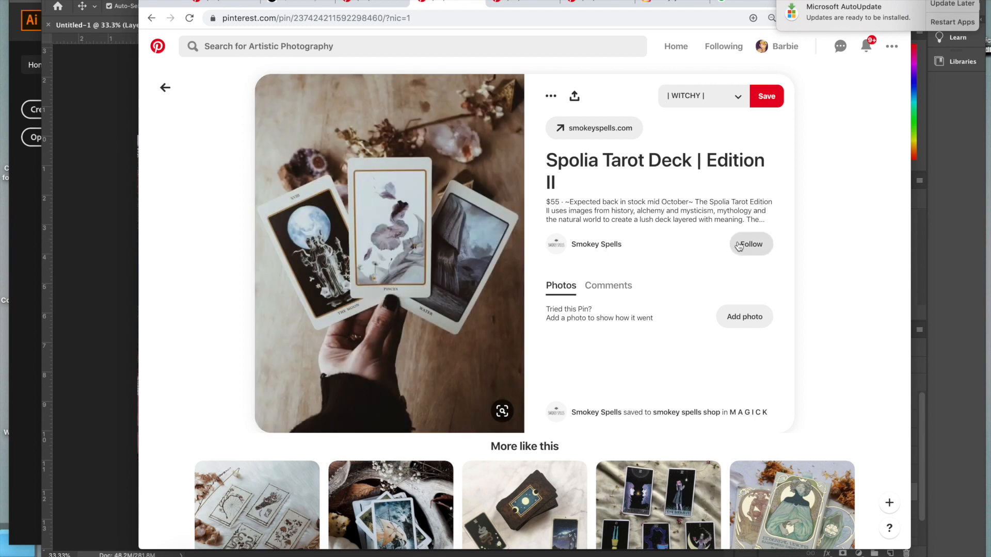
left_click_drag(275, 168, 525, 376)
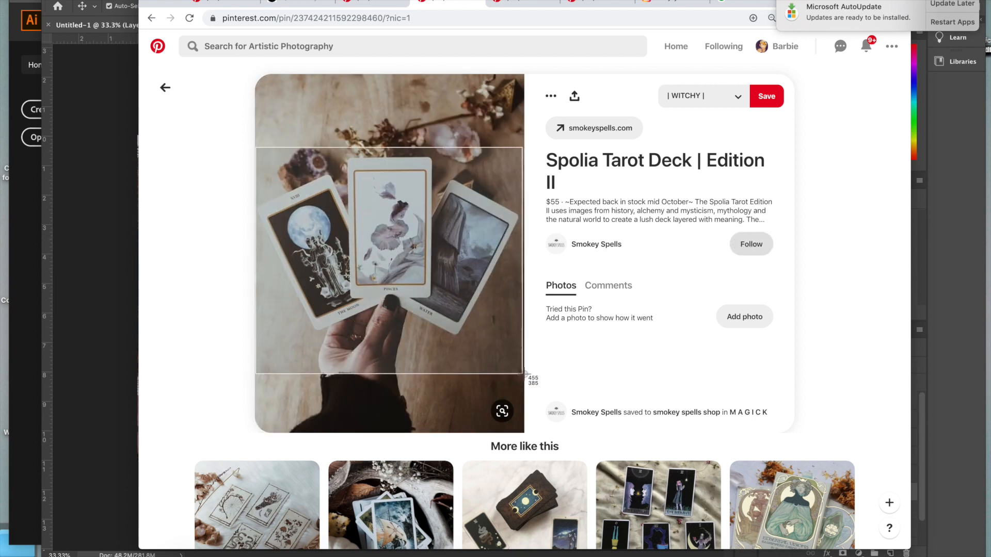
left_click(109, 356)
left_click(115, 0)
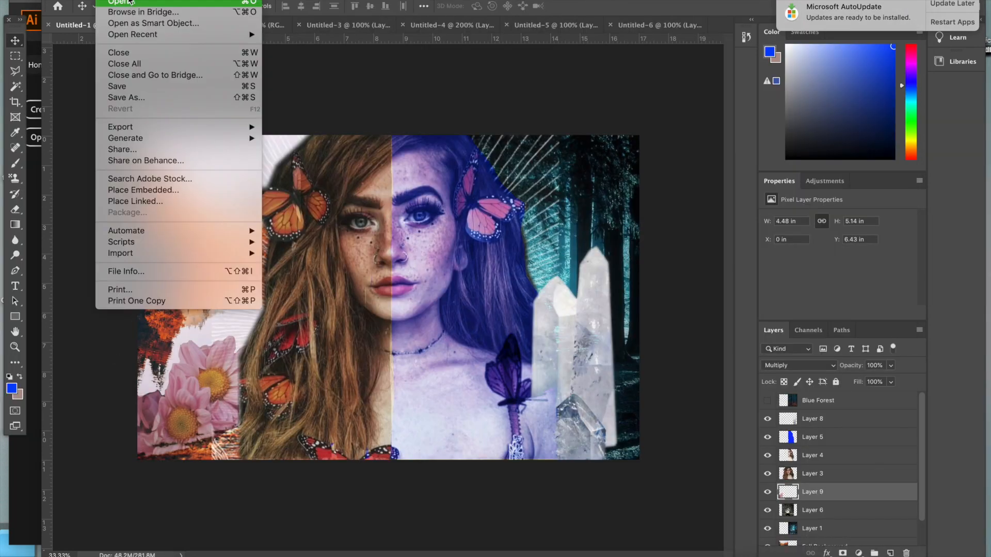
left_click(124, 0)
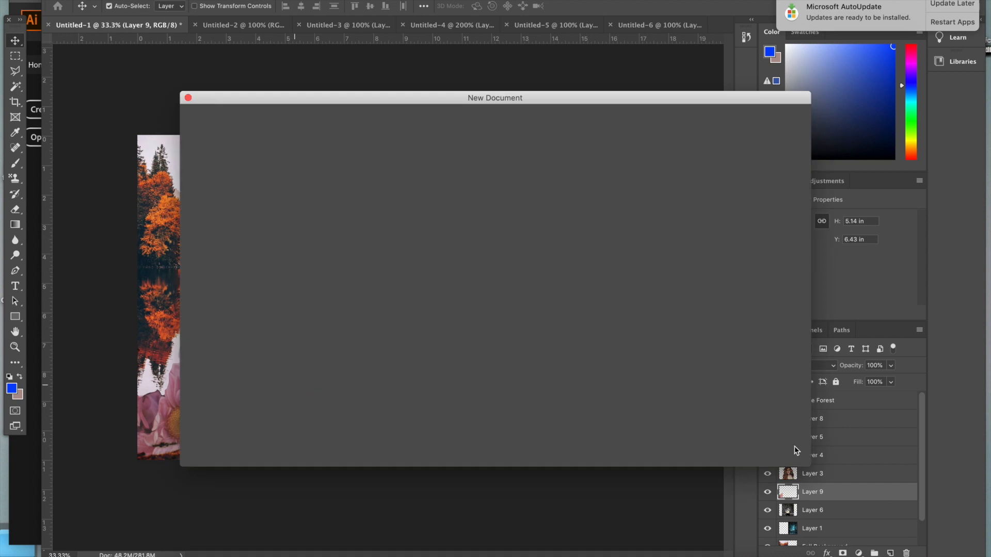
key("Return")
key("ctrl+v")
Outline the three tarot cards without the hand using the Polygonal Lasso, feather the selection and move the cutout towards the collage
key("ctrl+plus")
key("l")
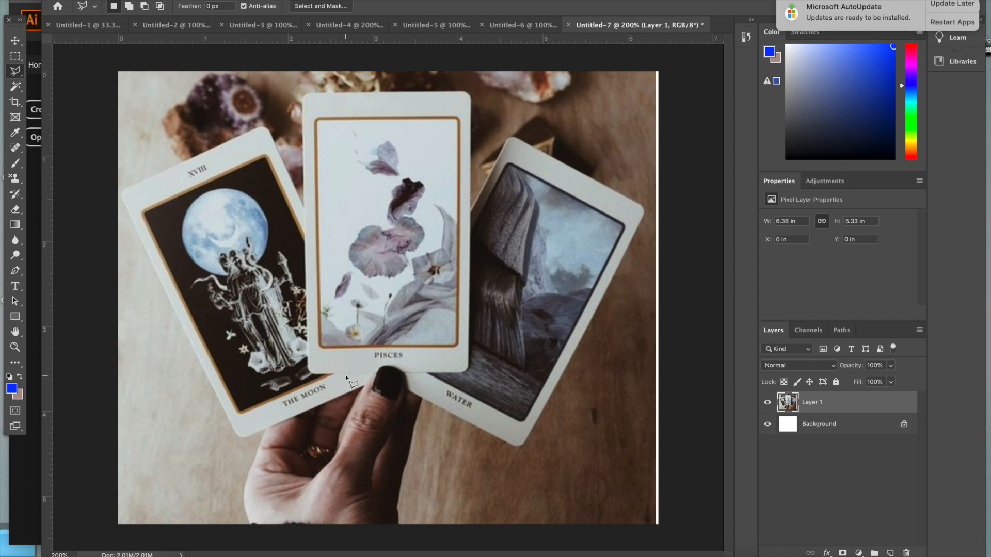
left_click(364, 387)
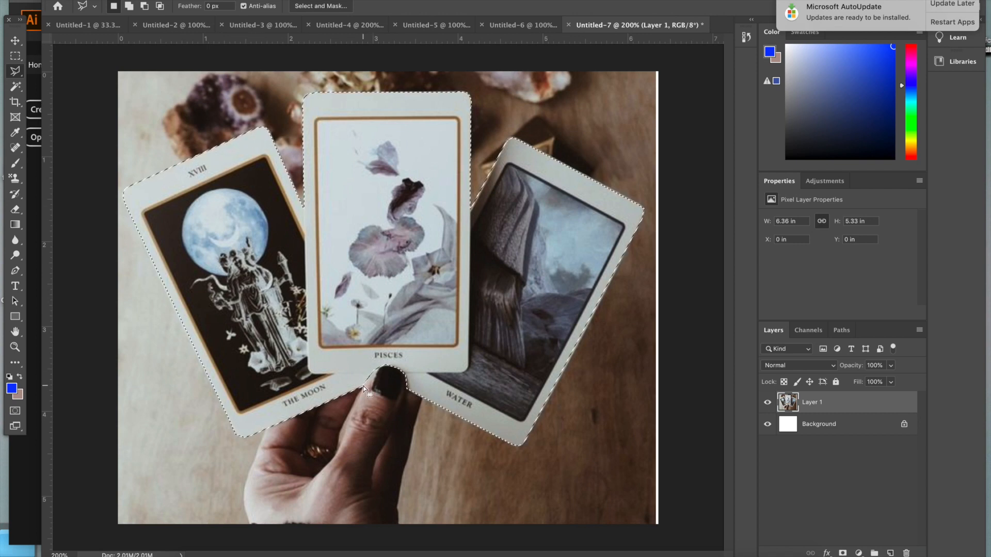
left_click(258, 0)
mouse_move(310, 145)
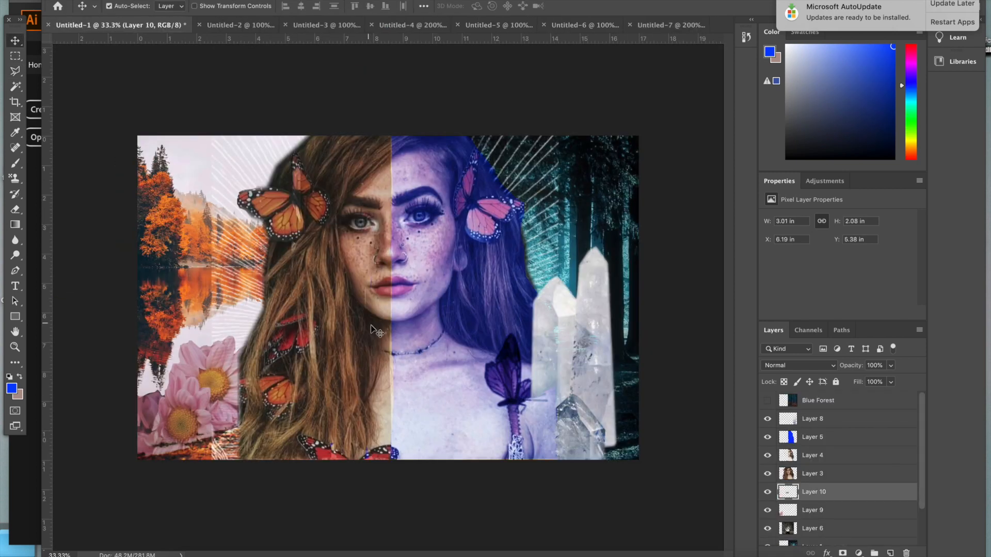
Bring the tarot cards to the top of the layer stack and enlarge them to about 8.77 × 6.07 in at the collage's bottom centre
left_click_drag(814, 492, 816, 395)
key("super+t")
left_click_drag(410, 295, 529, 212)
left_click_drag(462, 300, 426, 447)
left_click_drag(492, 357, 543, 323)
left_click_drag(428, 392, 403, 404)
left_click(17, 40)
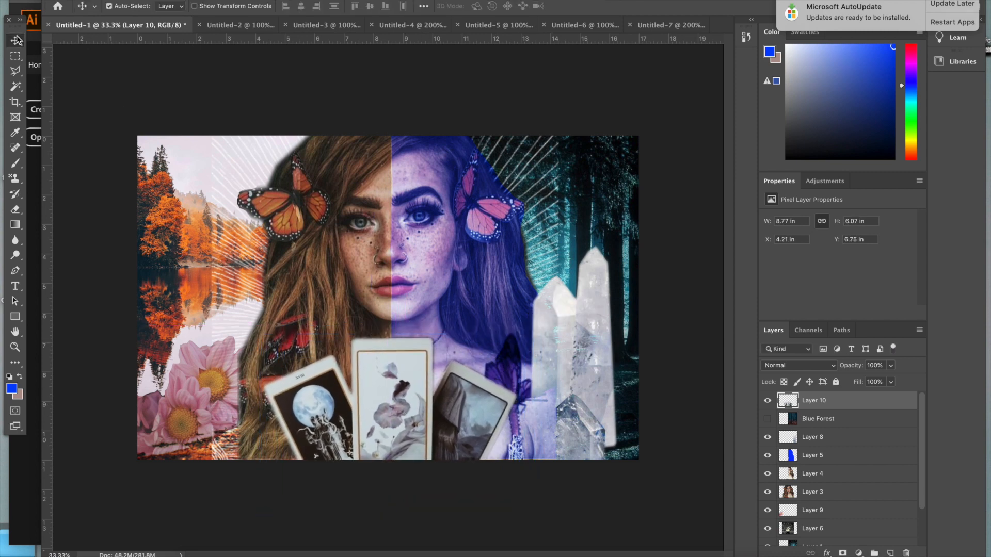
Keep the tarot cards' blend mode at Normal and apply Brightness/Contrast with brightness 33 and contrast -48
left_click(814, 368)
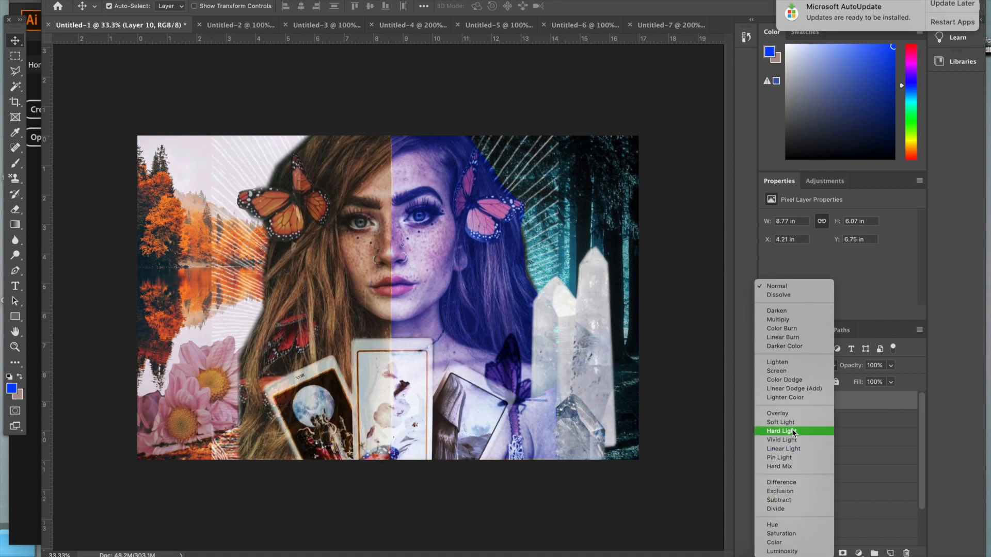
left_click(792, 286)
left_click(136, 0)
mouse_move(181, 8)
left_click(330, 7)
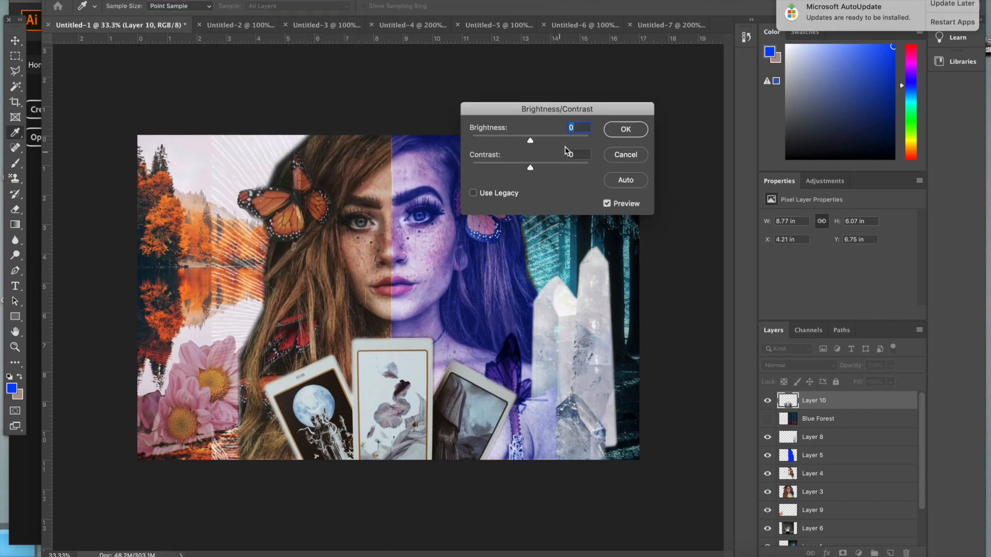
left_click_drag(530, 140, 544, 141)
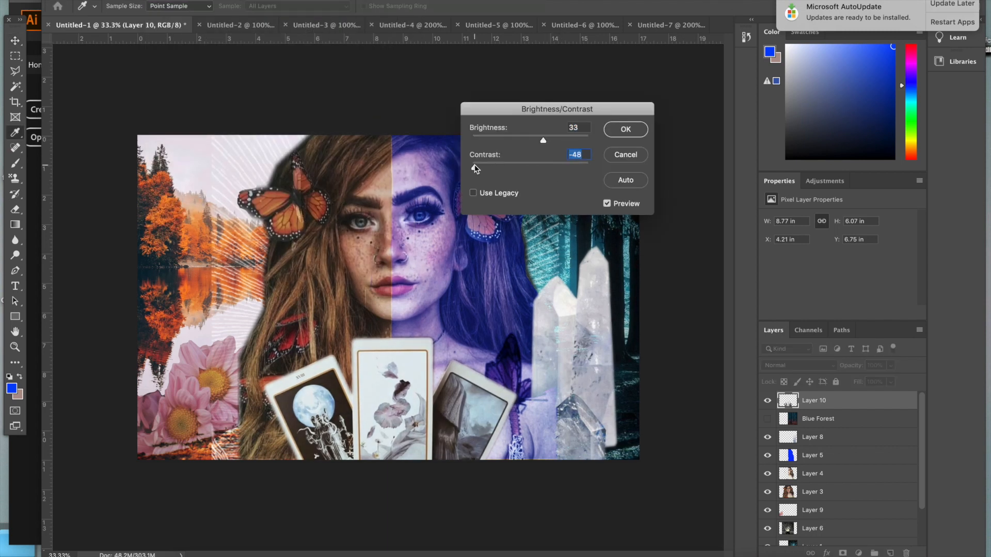
left_click(623, 131)
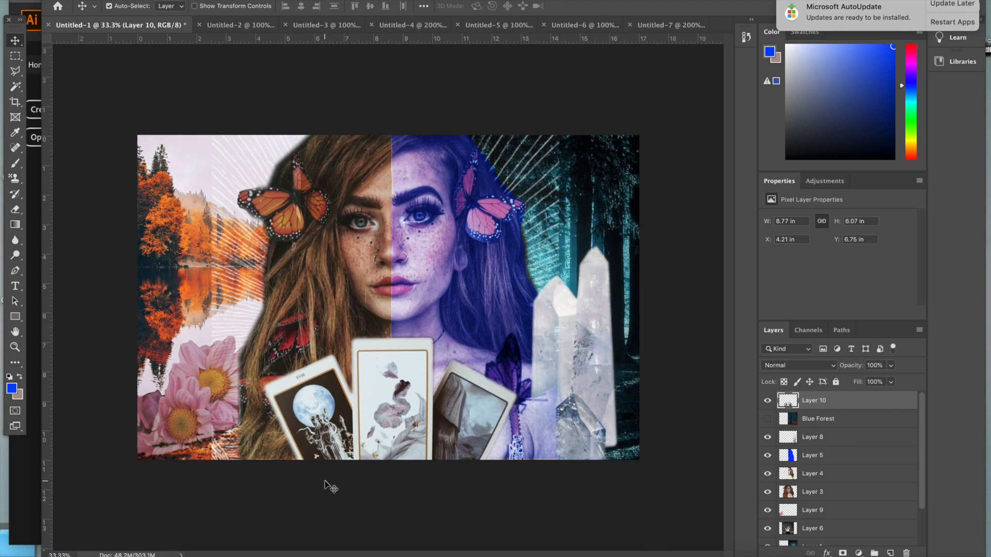
Add the title "season of the witch" in the CollectionFree font and scale it to about 451%
key("t")
left_click(259, 277)
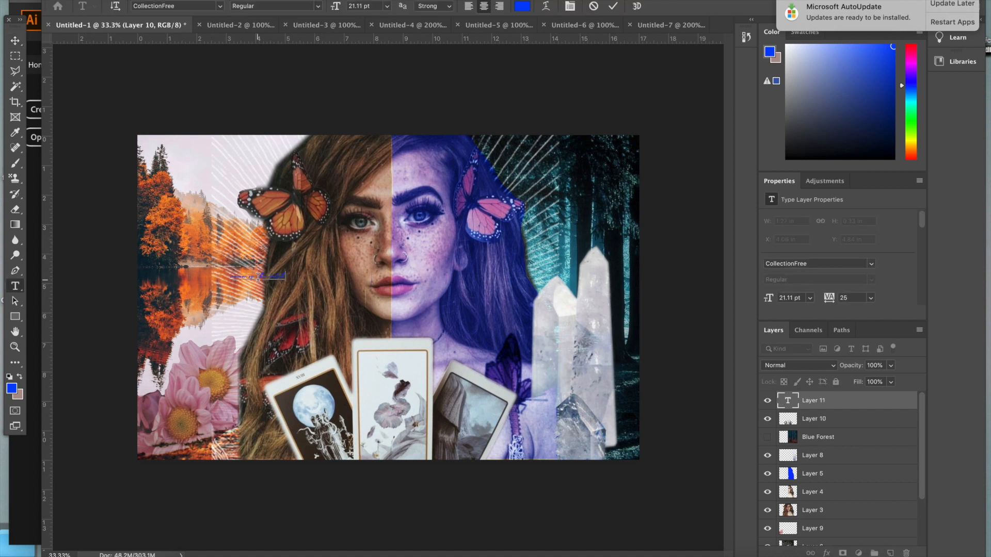
left_click(16, 40)
key("super+t")
left_click_drag(286, 281, 467, 413)
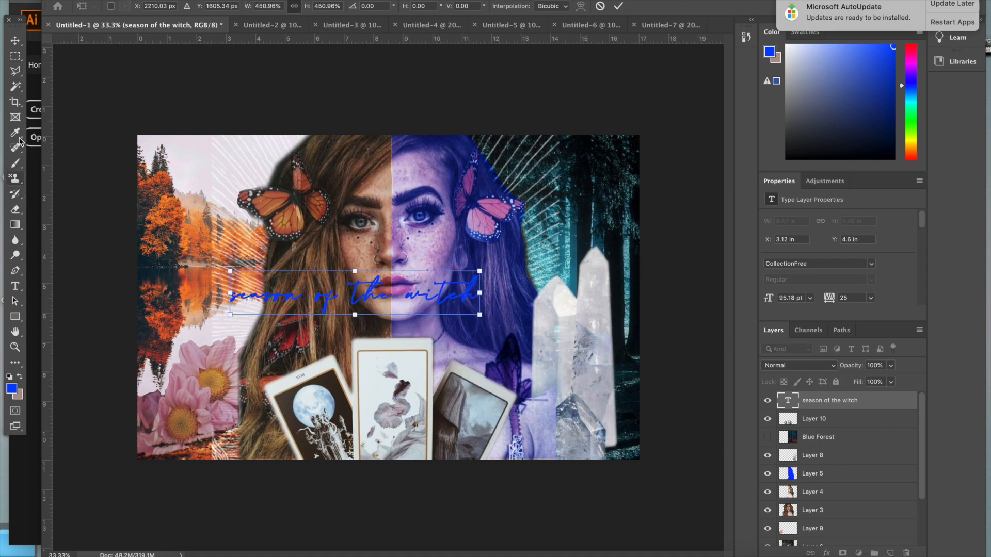
Recolour the title text white and move it between the portrait's lips and the tarot cards
left_click(15, 286)
double_click(788, 401)
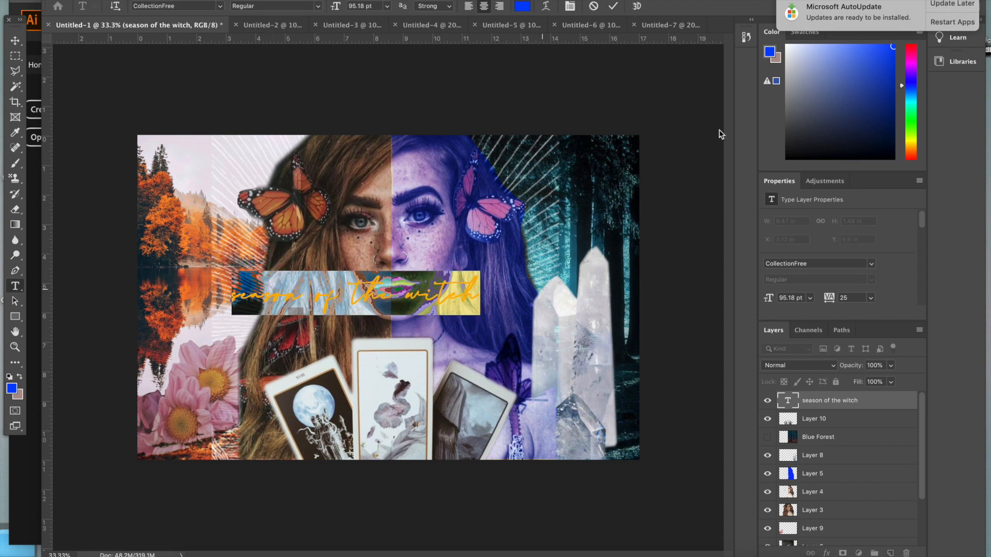
left_click(787, 44)
left_click(15, 41)
left_click_drag(347, 304, 398, 325)
Try the Brushlie Demo font on the title text
left_click(871, 264)
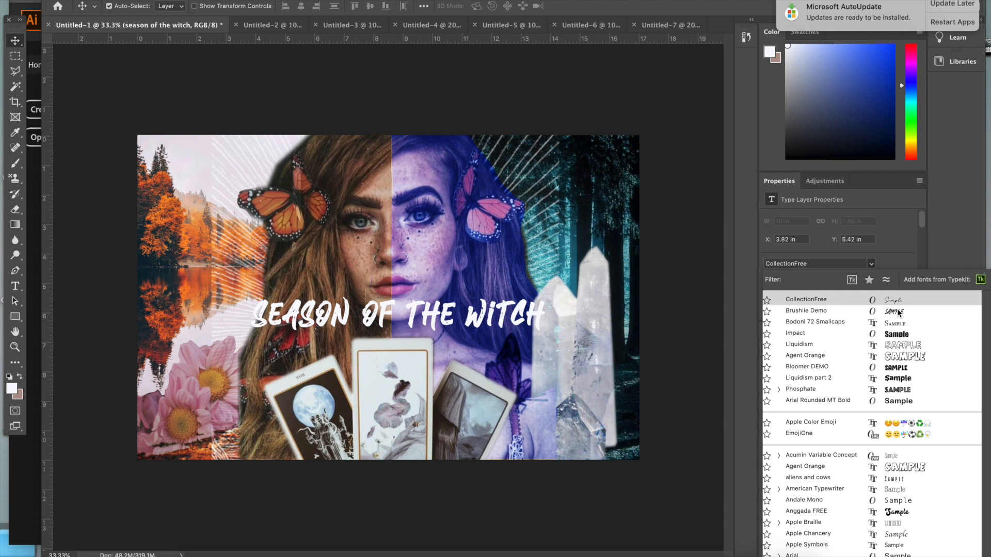
left_click(897, 312)
left_click(15, 40)
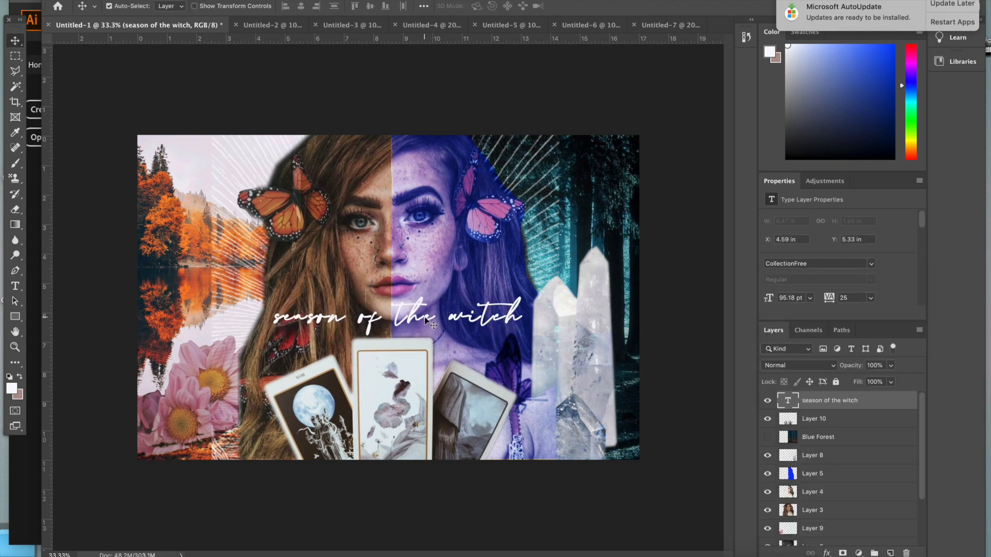
Keep the title's blend mode at Normal and slightly lower its opacity
left_click(805, 366)
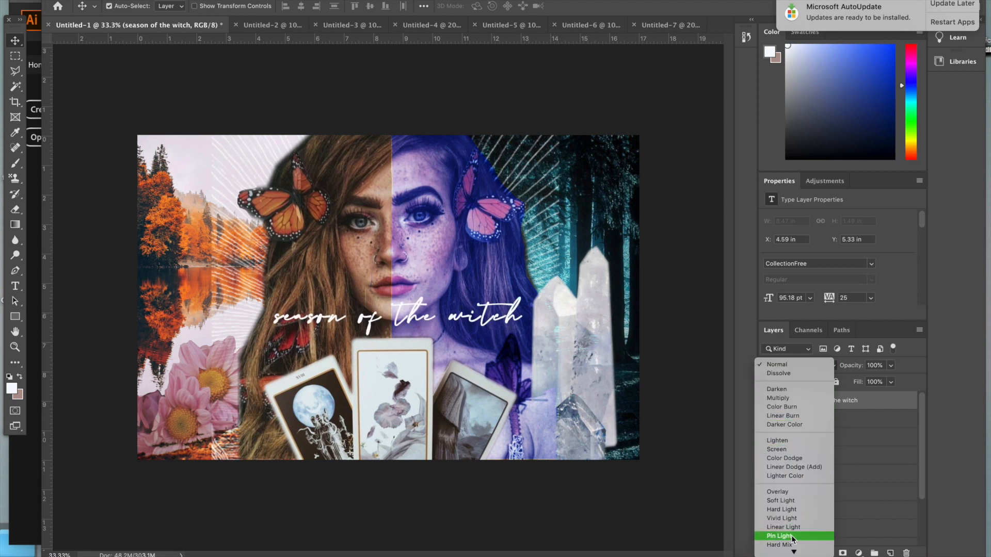
key("Escape")
left_click(890, 366)
left_click_drag(893, 379, 879, 381)
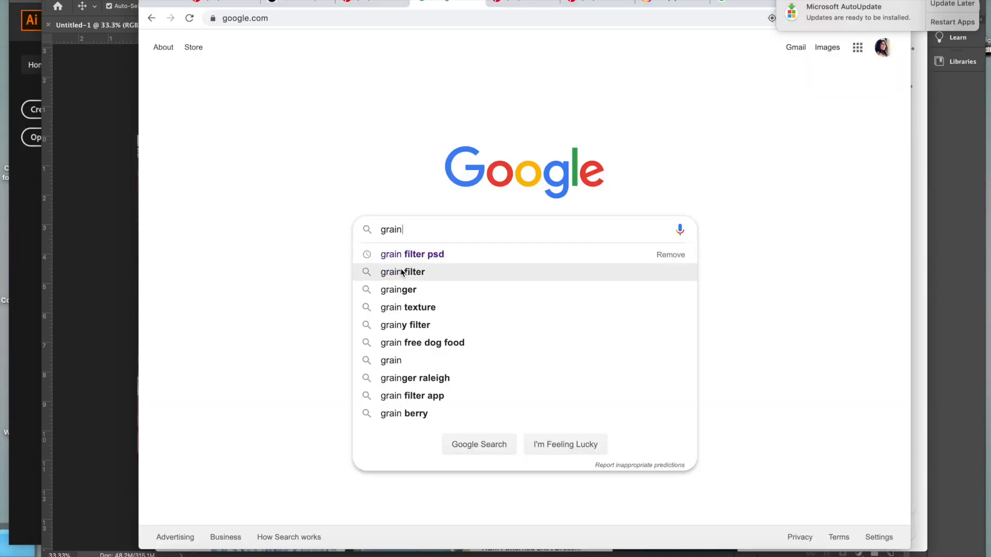
Search Google Images for "grain filter" and capture the light grey grain texture from picsart.com
left_click(392, 271)
left_click(301, 96)
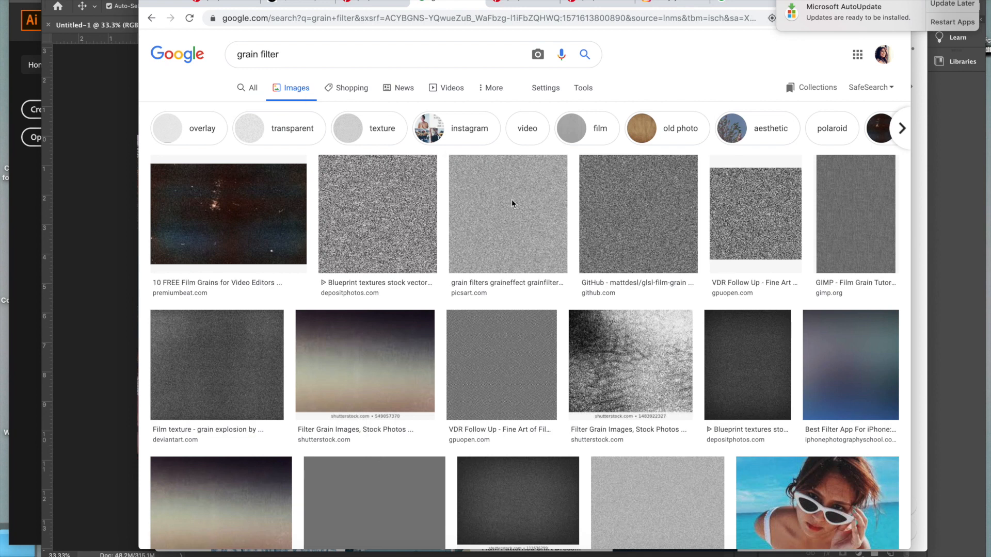
left_click(546, 246)
left_click_drag(578, 109, 908, 335)
left_click_drag(909, 336, 910, 336)
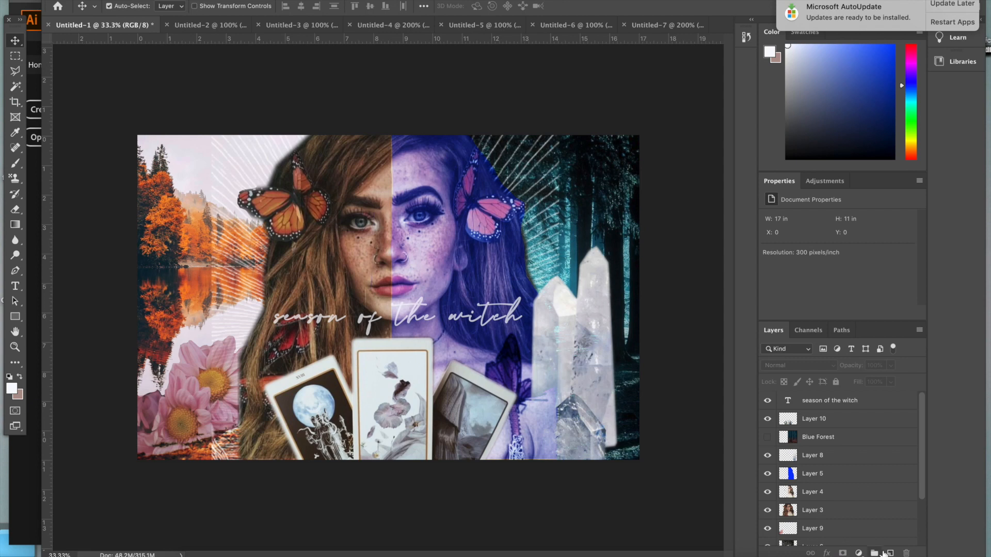
Paste the grain texture onto a new top layer and enlarge it to about 479% so it covers the whole collage
left_click(886, 553)
key("ctrl+v")
key("ctrl+t")
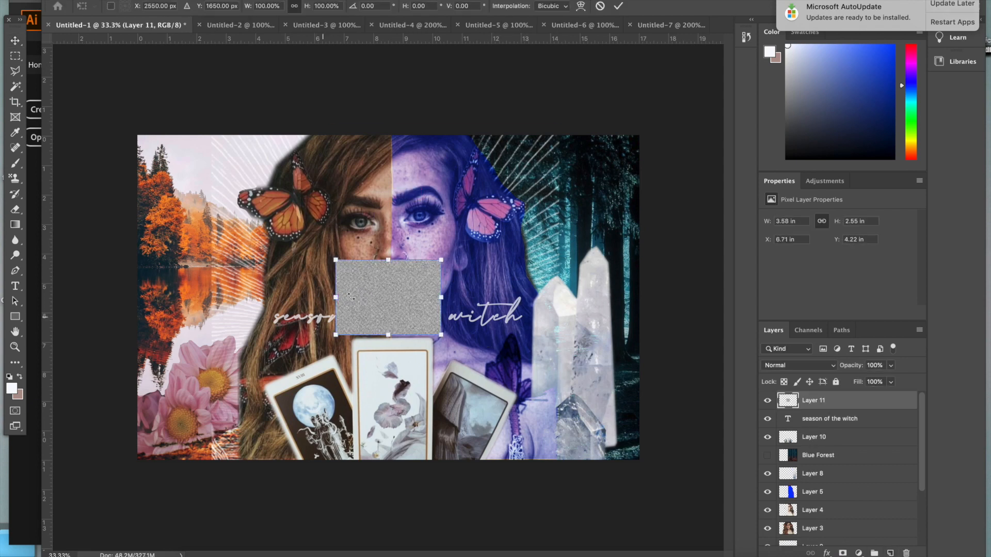
left_click_drag(388, 268, 179, 180)
left_click_drag(249, 211, 642, 490)
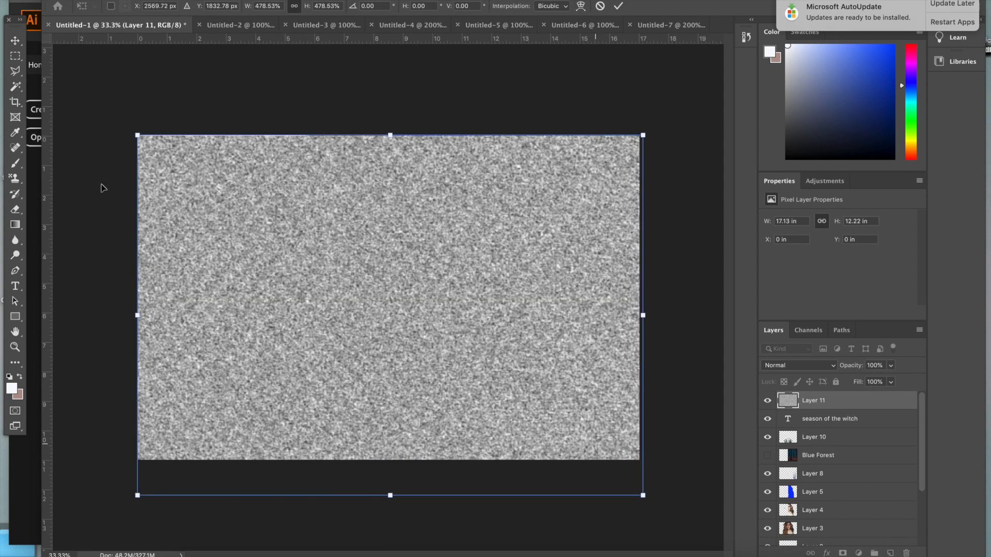
key("Return")
Set the grain layer's opacity to 8% and check the finished collage
left_click(892, 365)
left_click_drag(890, 380, 842, 382)
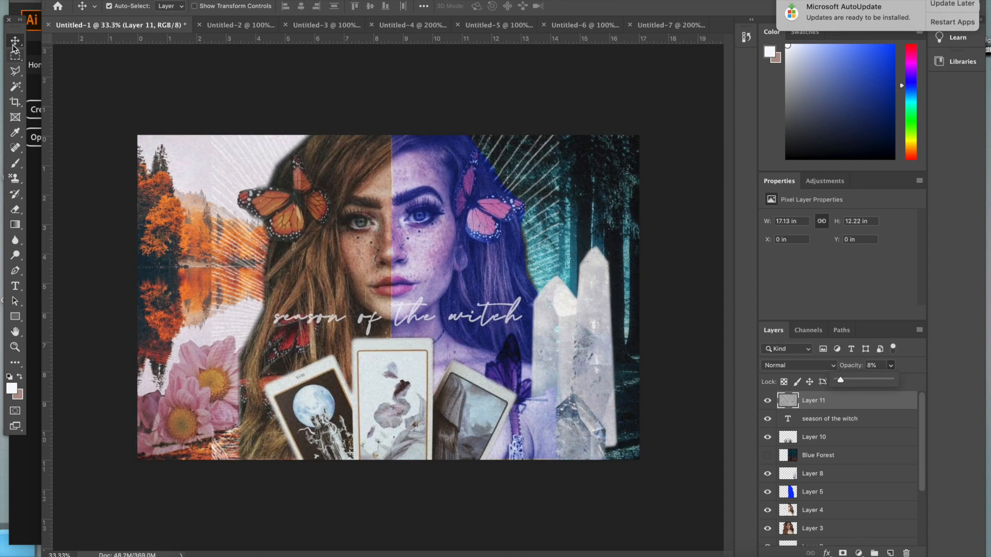
left_click(129, 77)
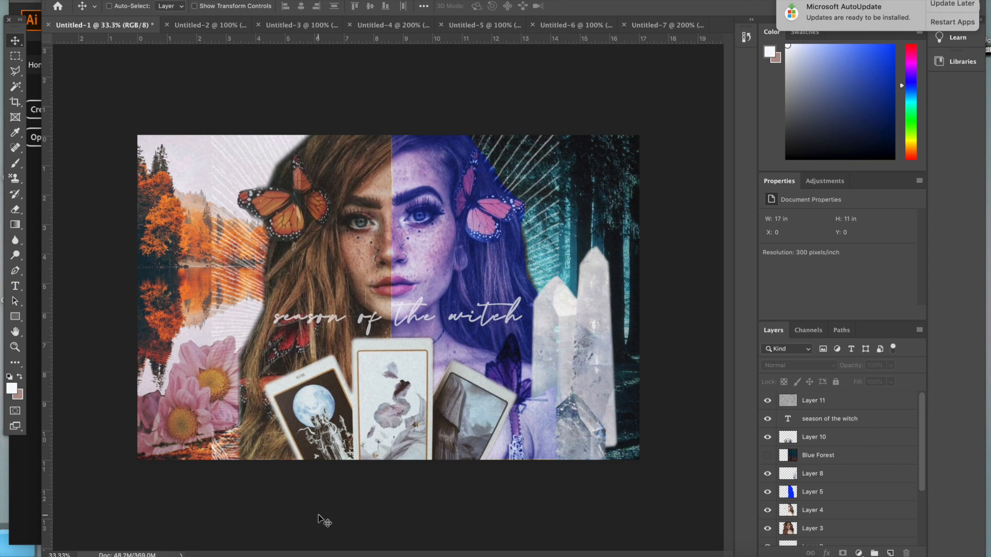
key("super+equal")
key("super+minus")
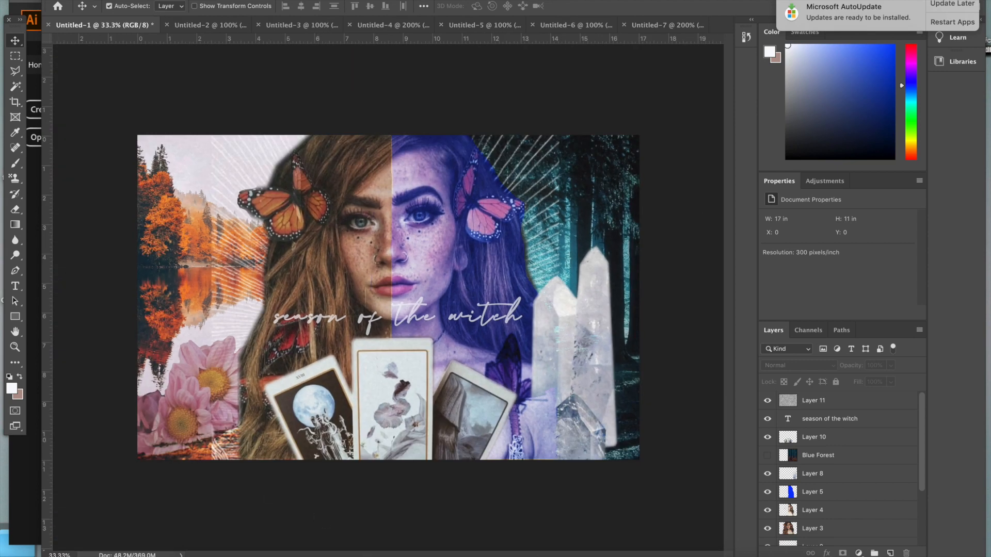